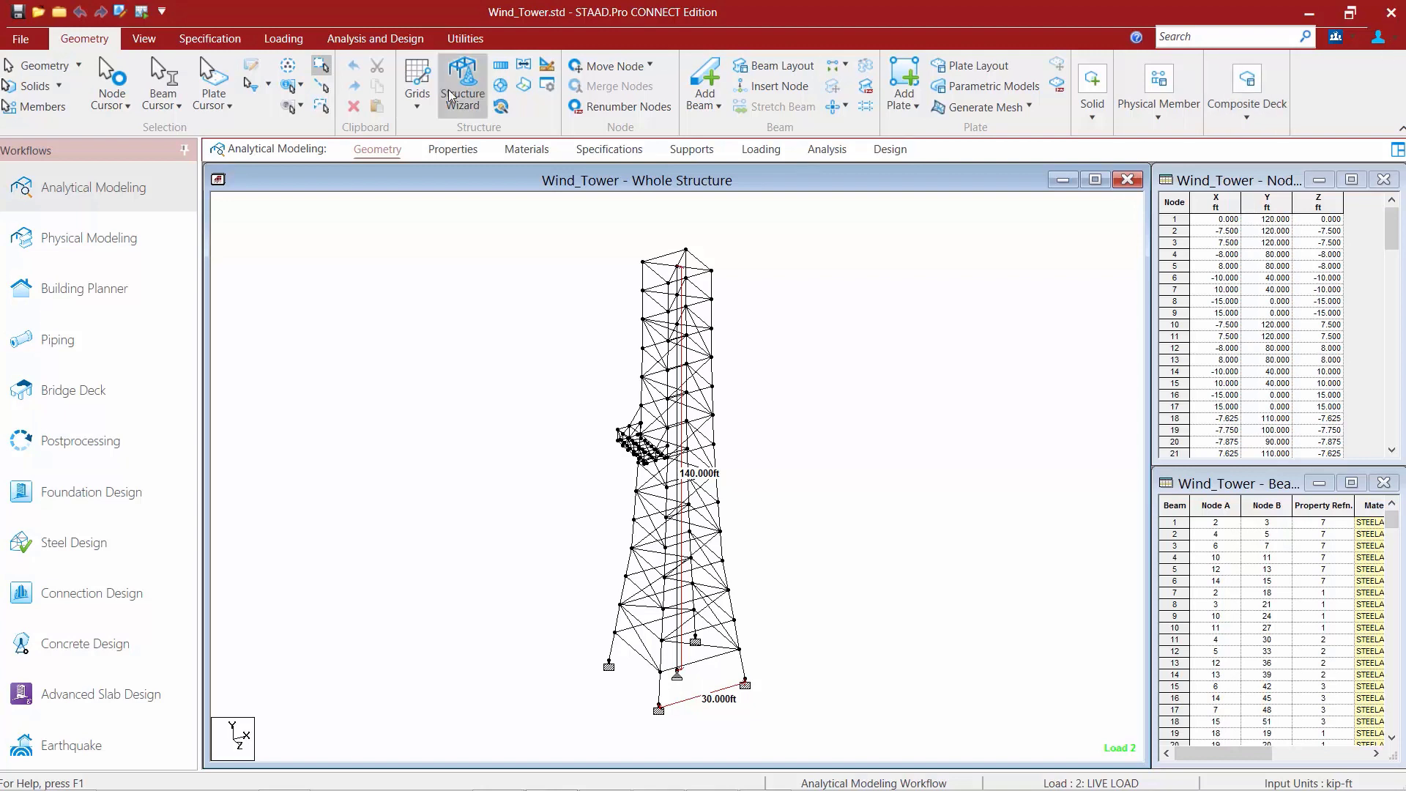
Step: On the Loading tab, expand Load Case Details to show 1: DEAD LOAD and 2: LIVE LOAD
click(762, 150)
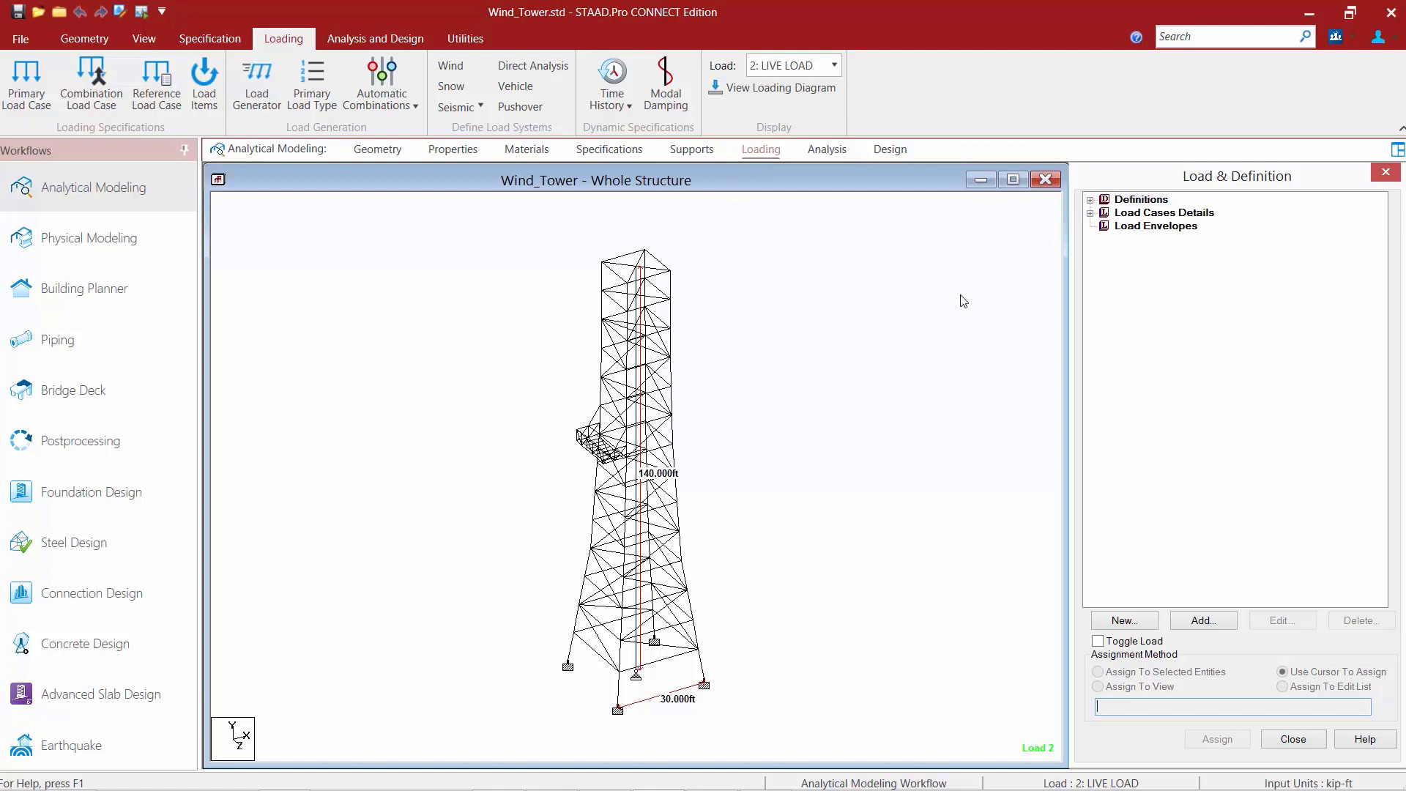
click(1090, 200)
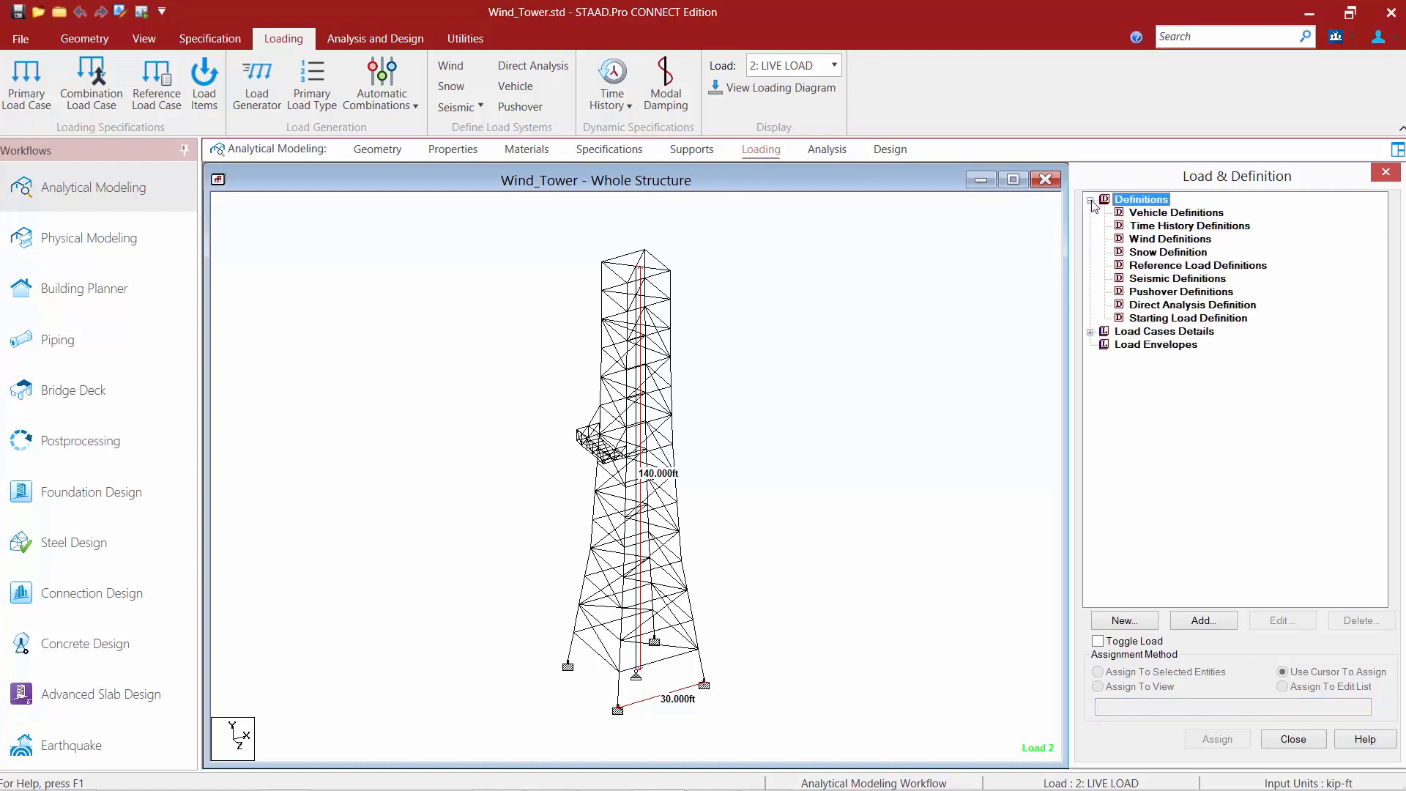
click(1091, 332)
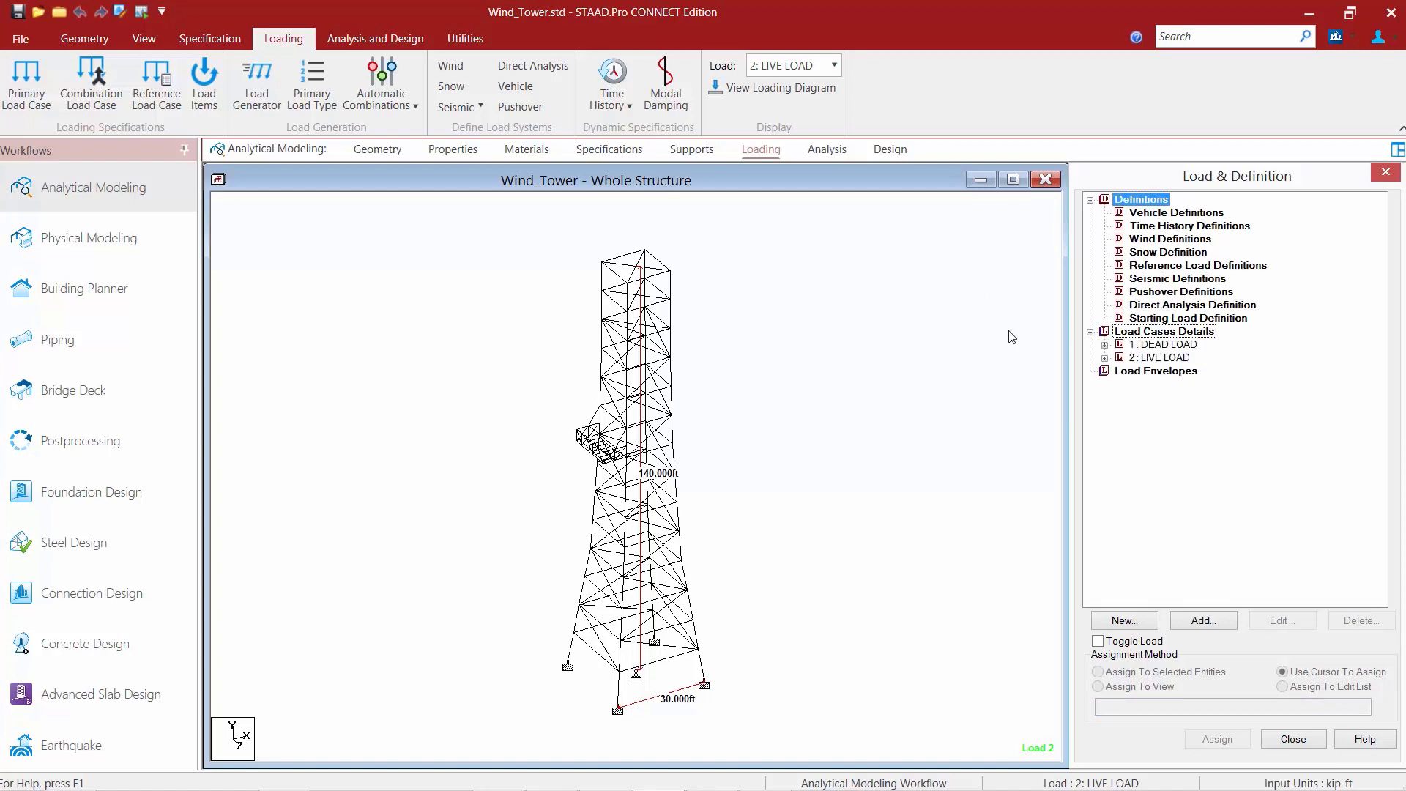
click(1017, 336)
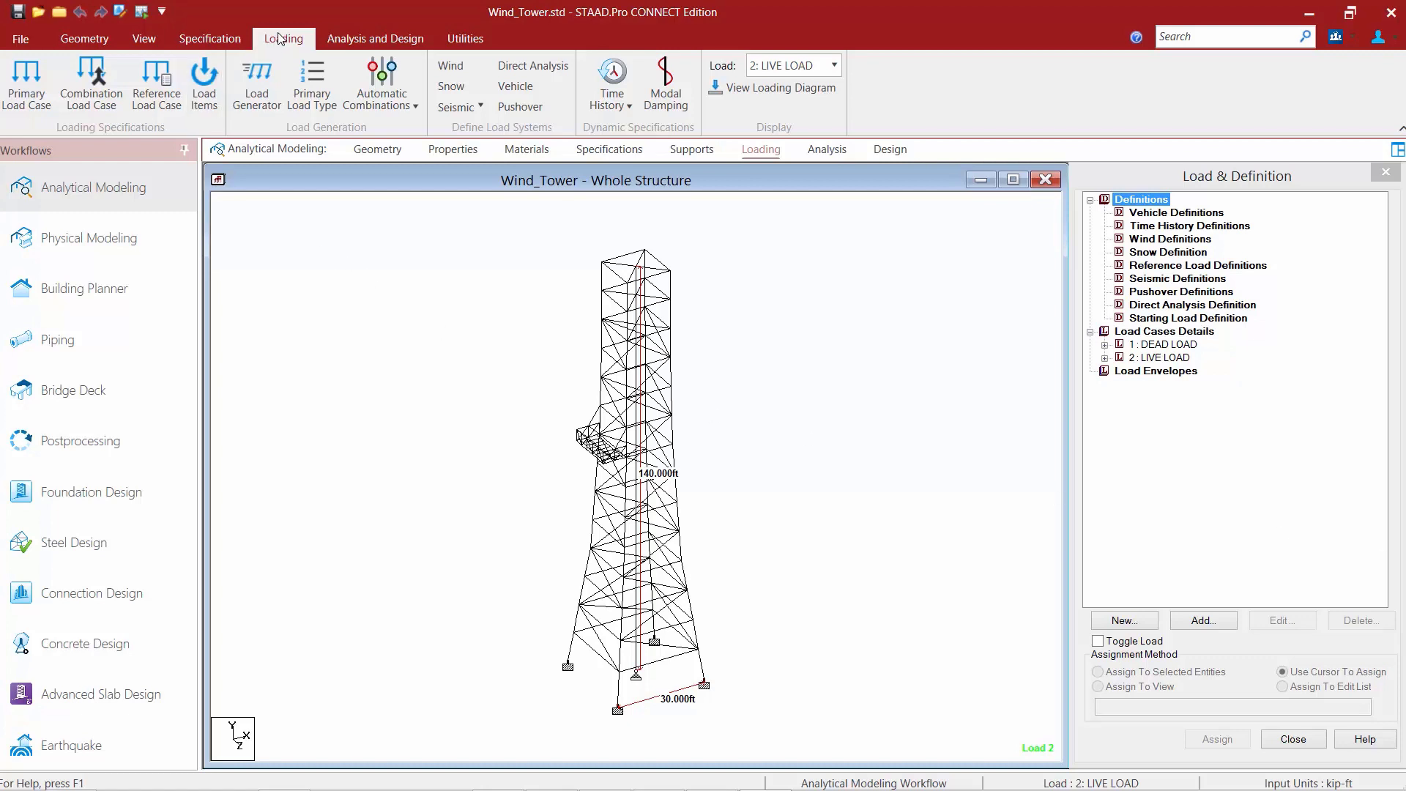
Step: Add wind definition TYPE 1 with the comment WIND_TOWER
click(451, 65)
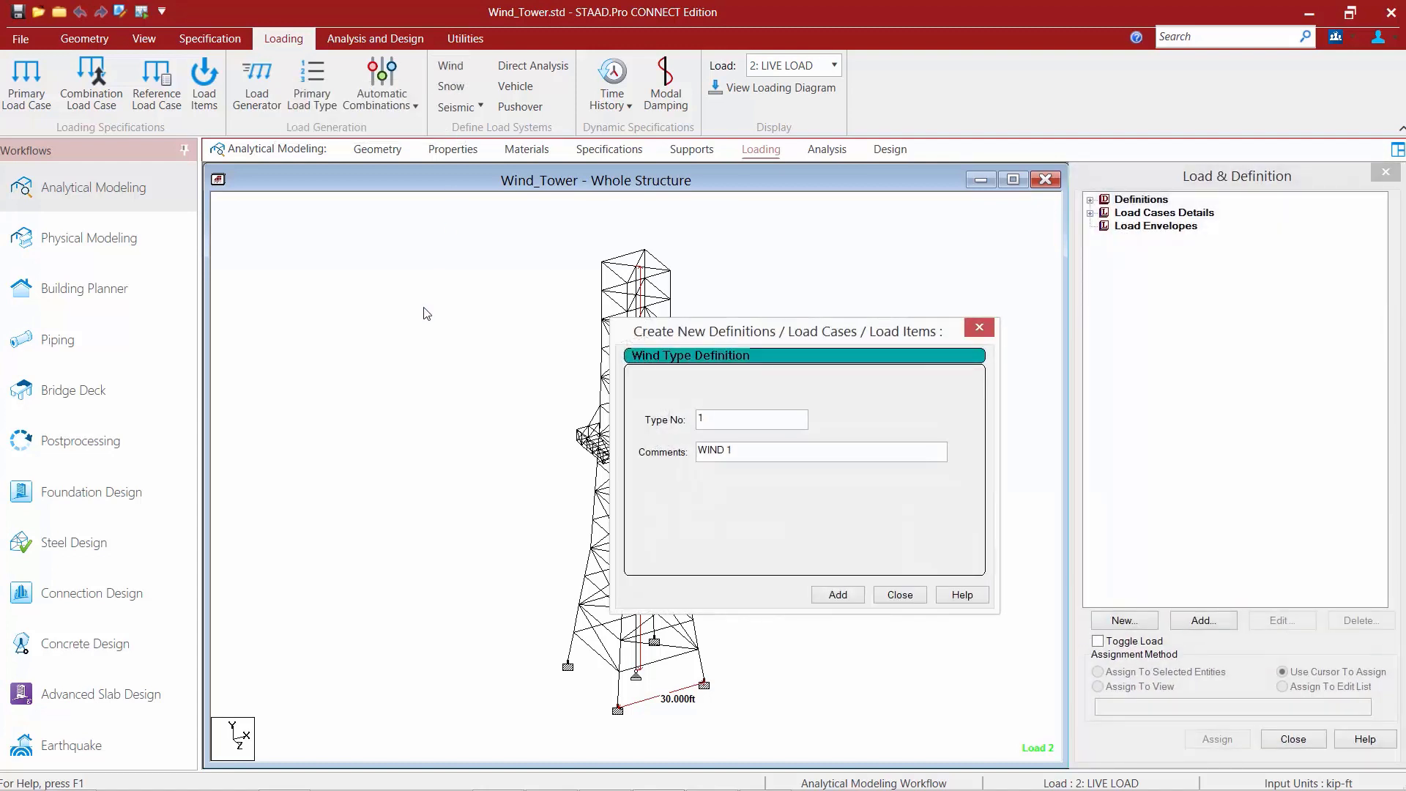
click(748, 454)
key(BackSpace)
text(_To)
text(OWER)
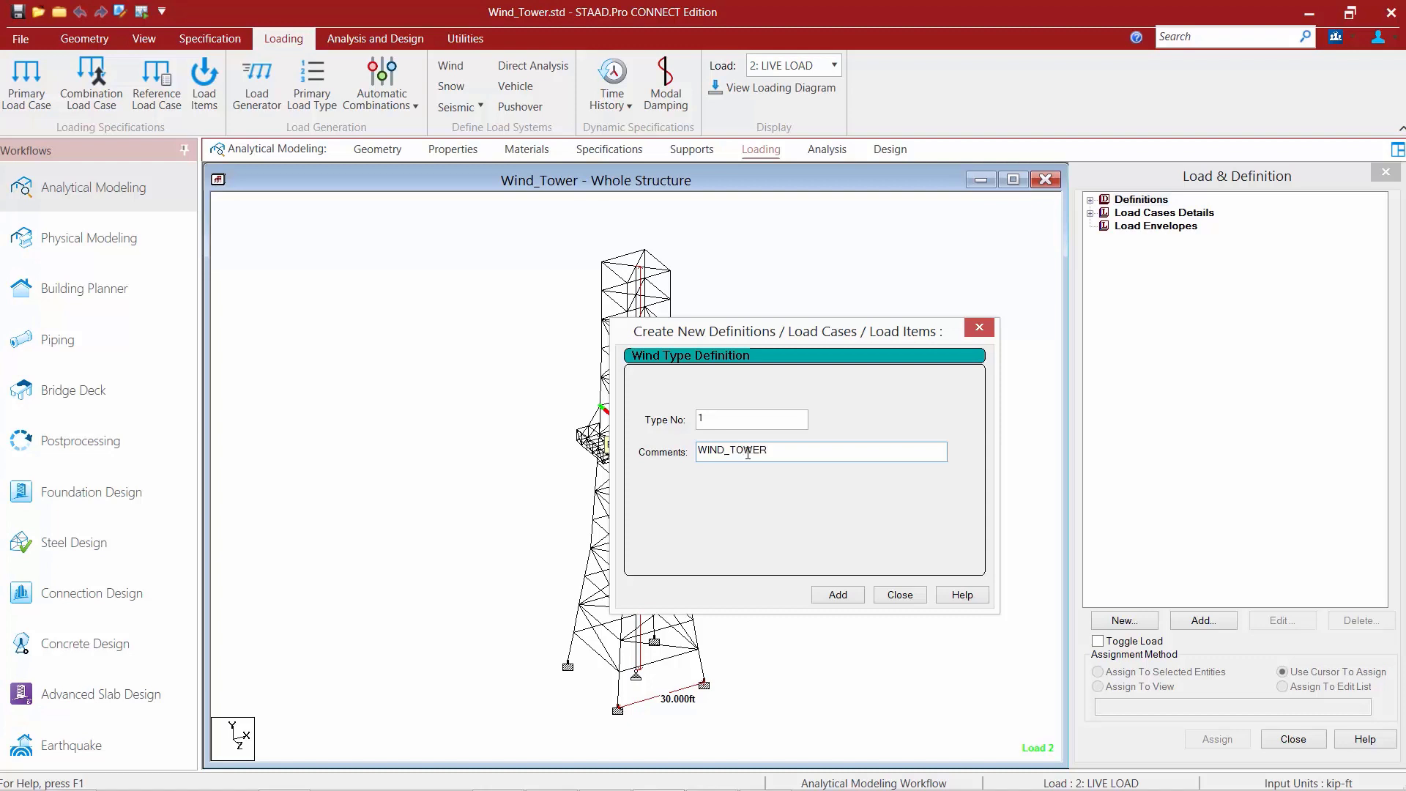
click(835, 595)
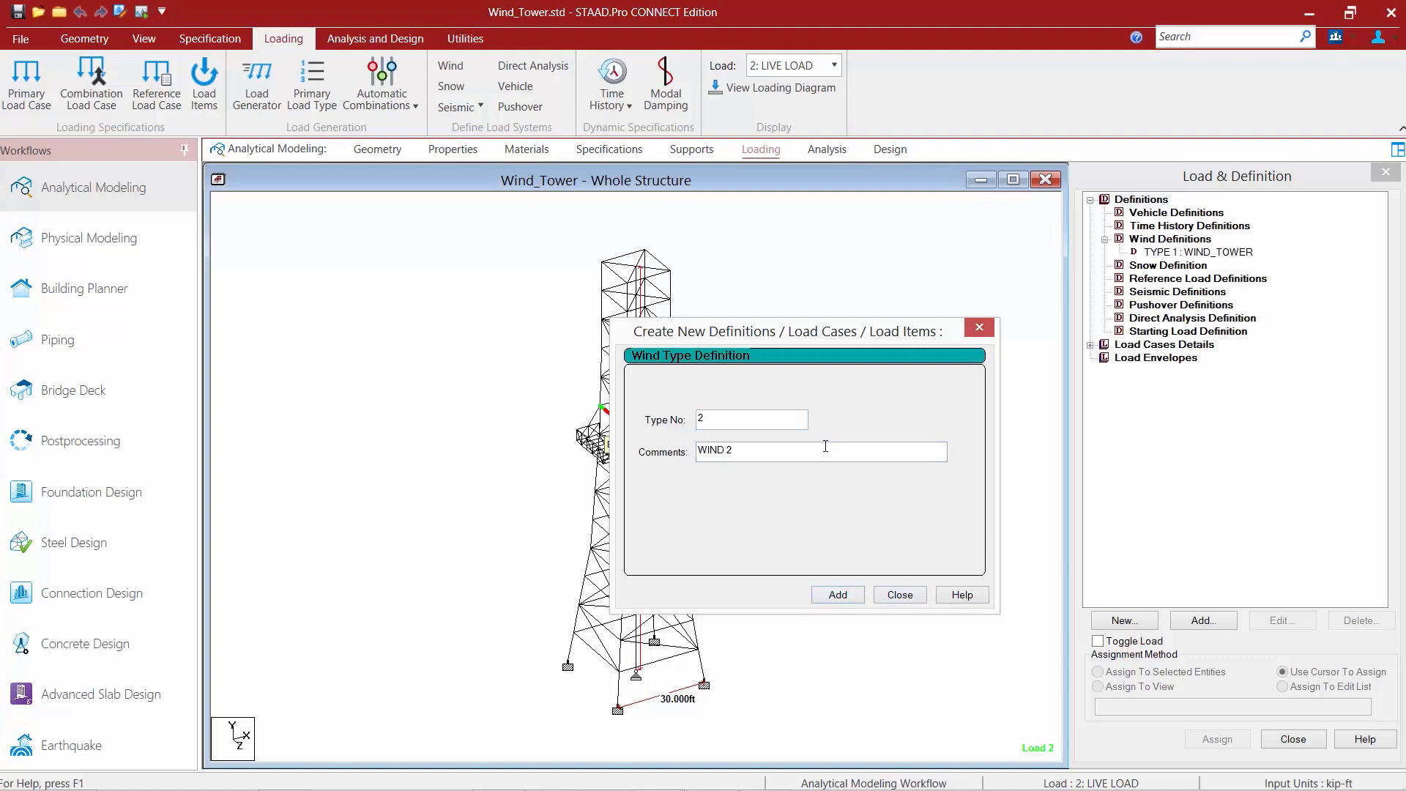
click(893, 596)
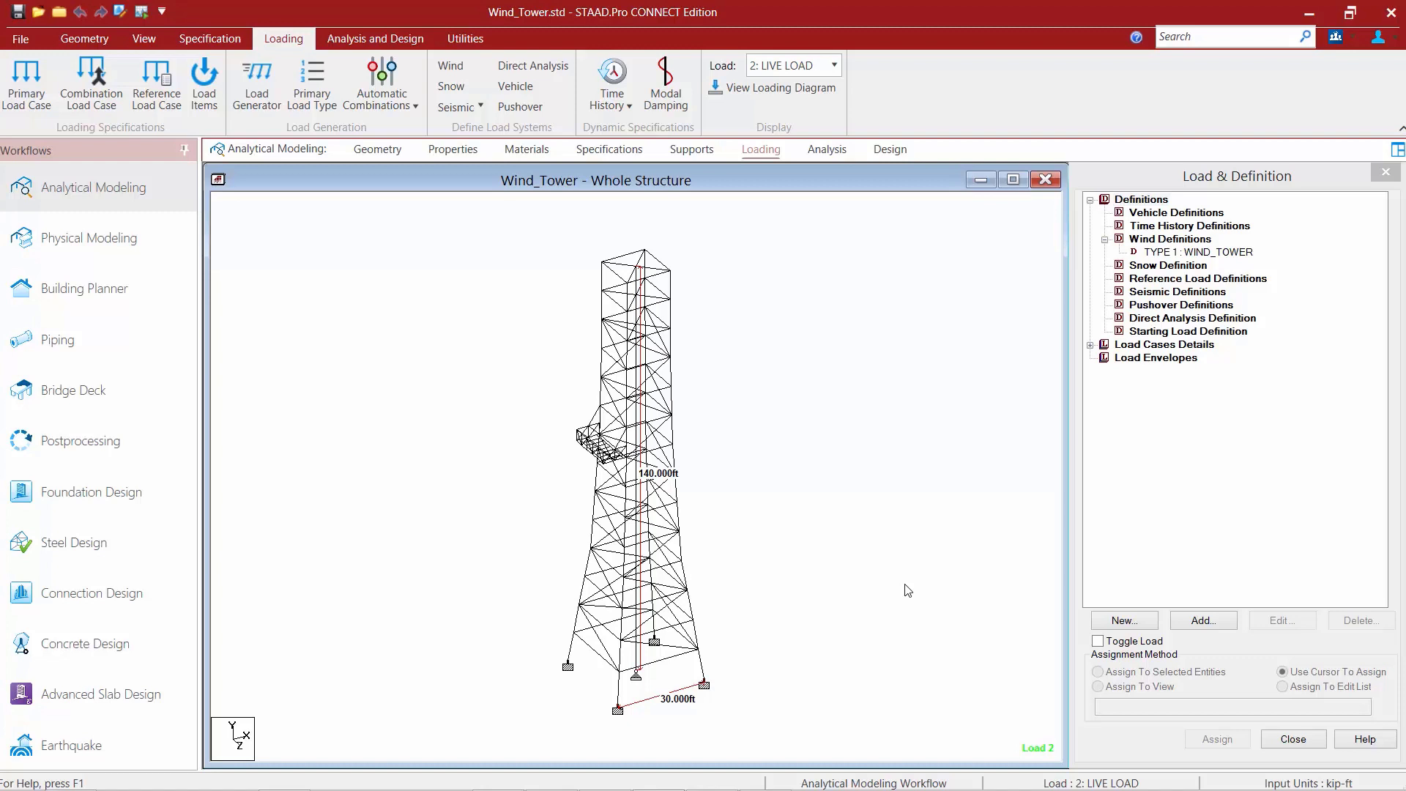
Step: Select TYPE 1 : WIND_TOWER and add intensity data to it
click(1168, 252)
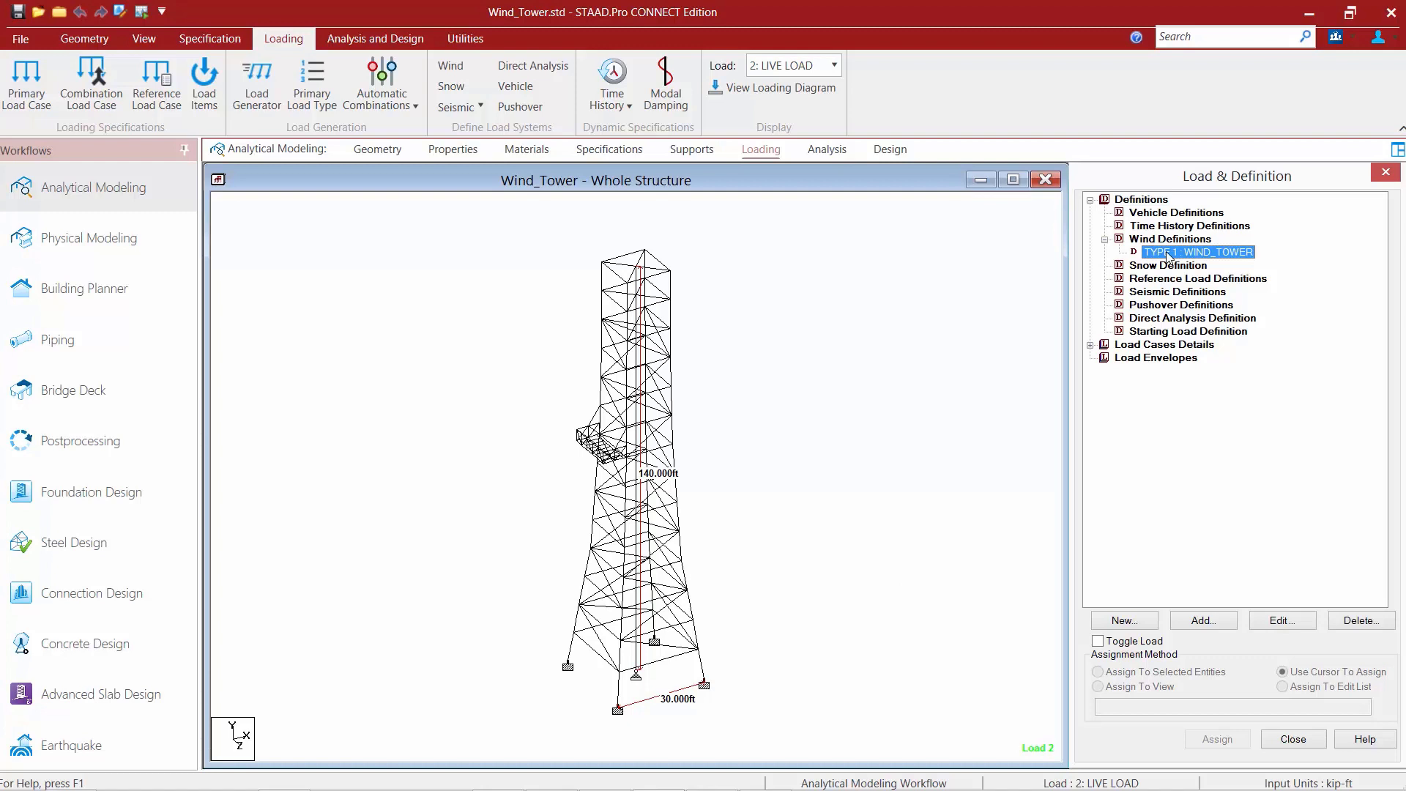
click(1193, 621)
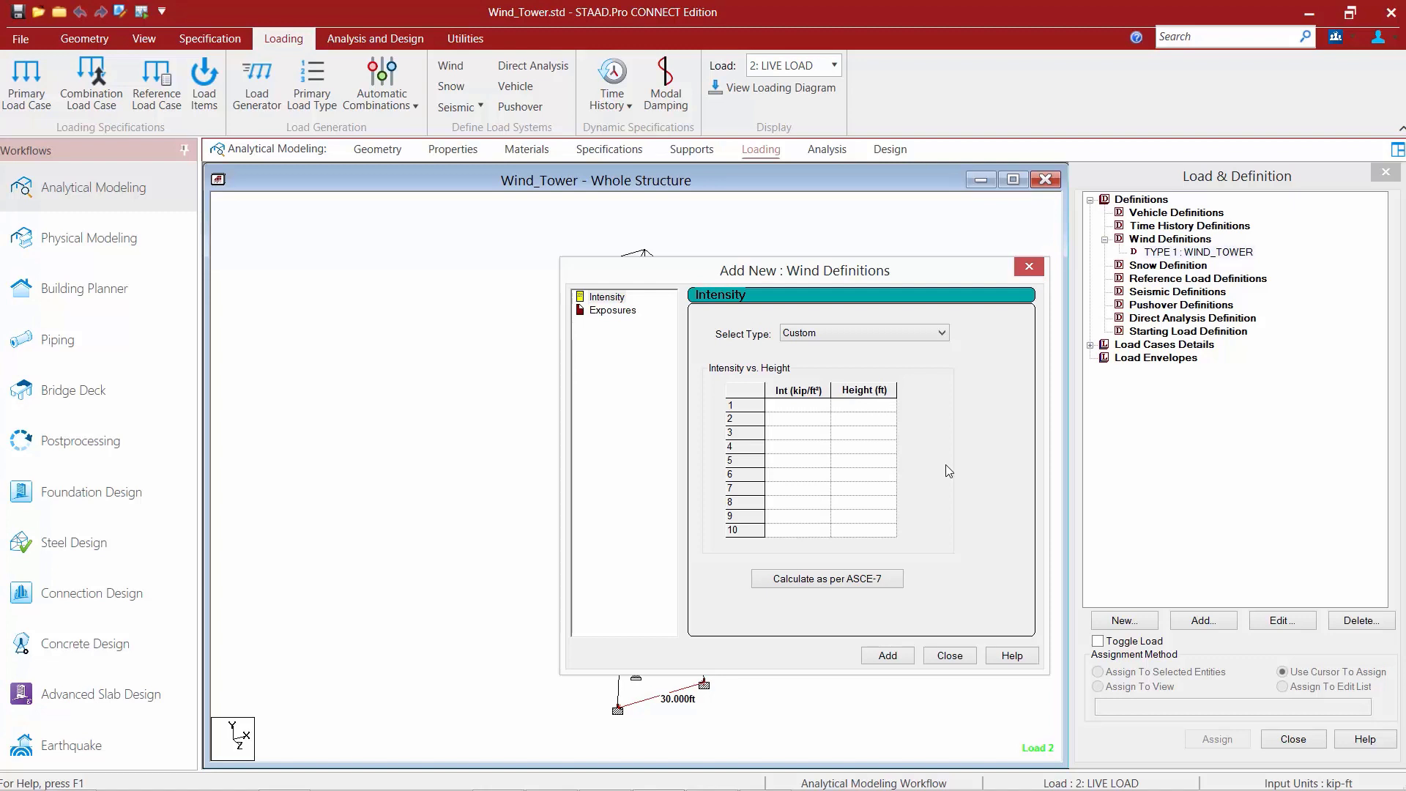
Step: Apply ASCE-7 2010 wind with Category II, 85 mph, Exposure B and Trussed Tower structure type
click(881, 583)
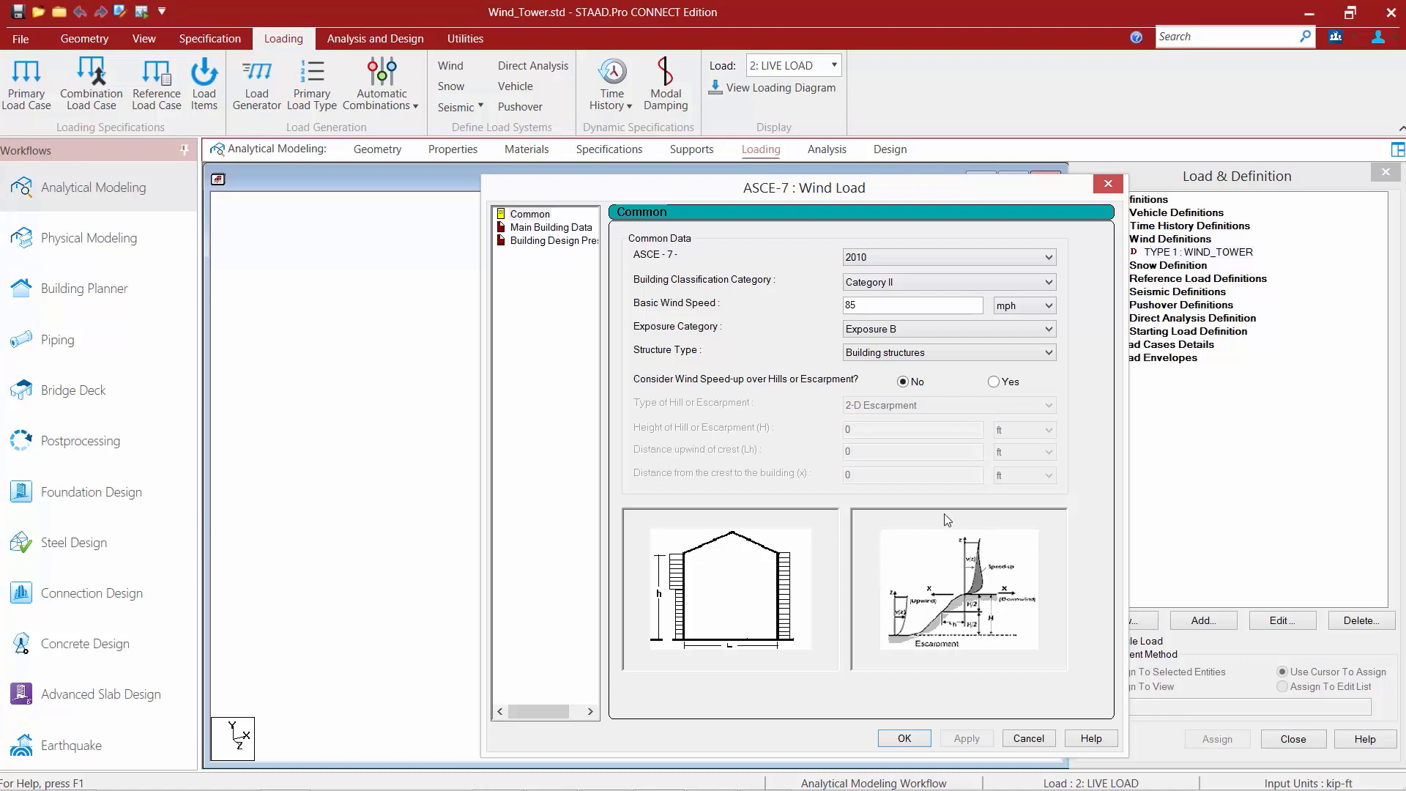
click(865, 260)
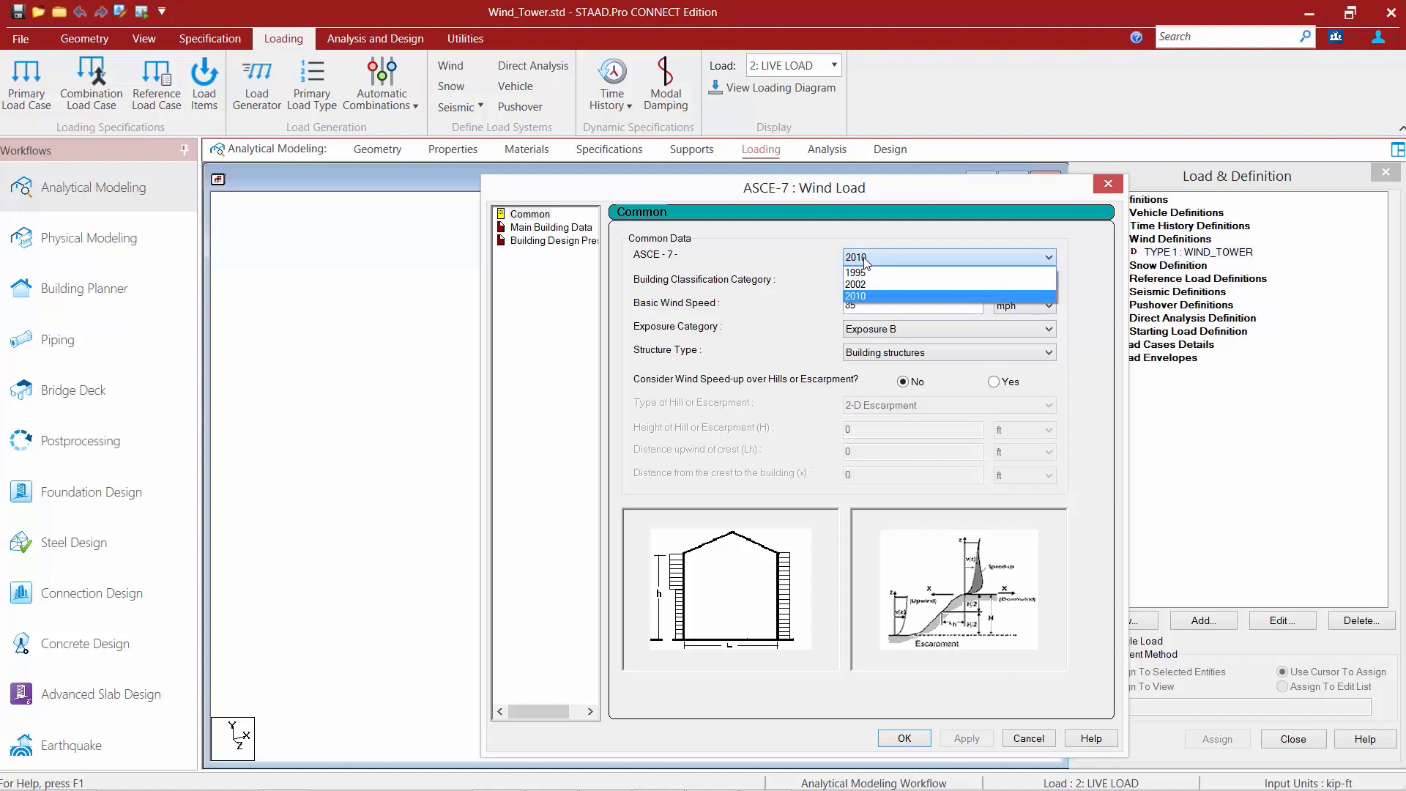
click(865, 260)
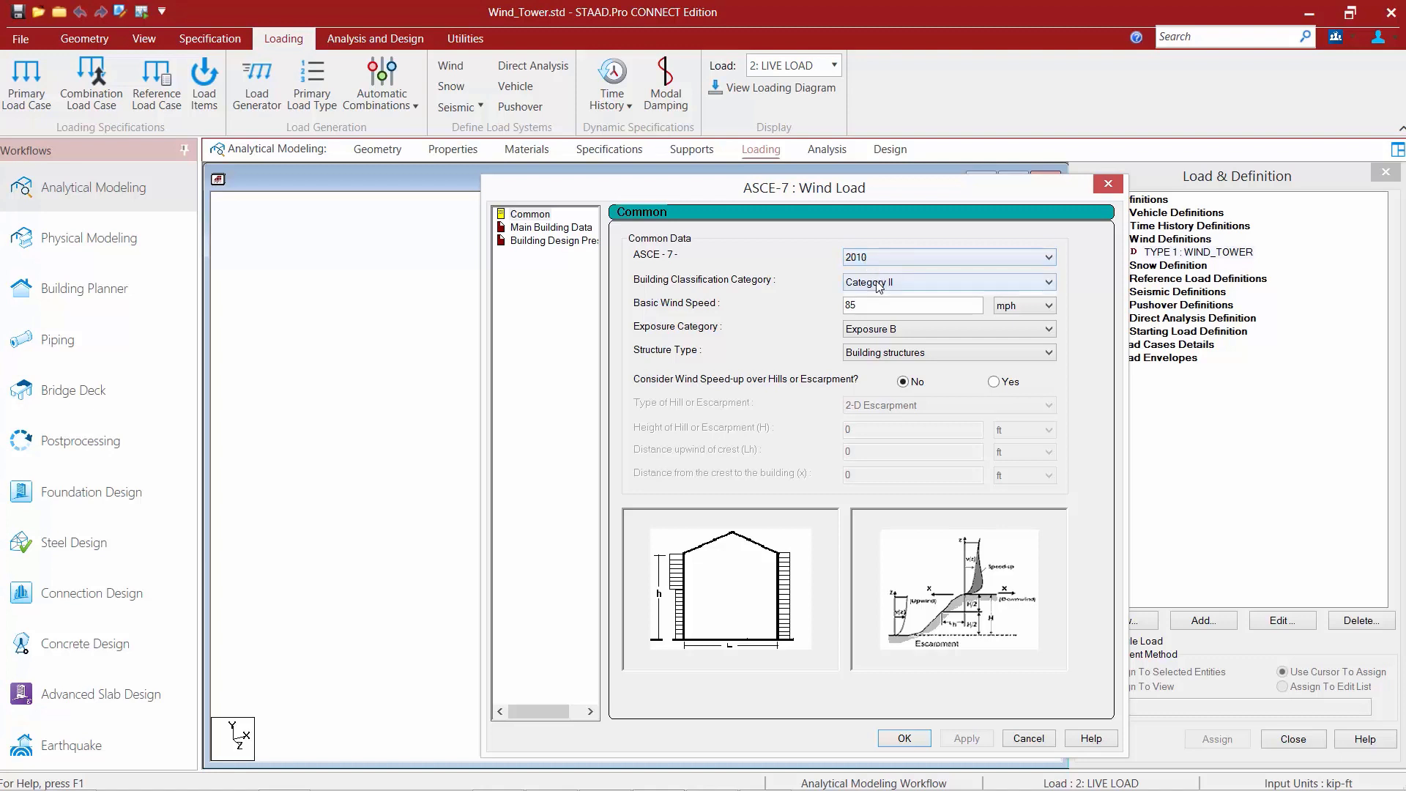
click(876, 285)
click(878, 286)
click(865, 334)
click(864, 334)
click(947, 354)
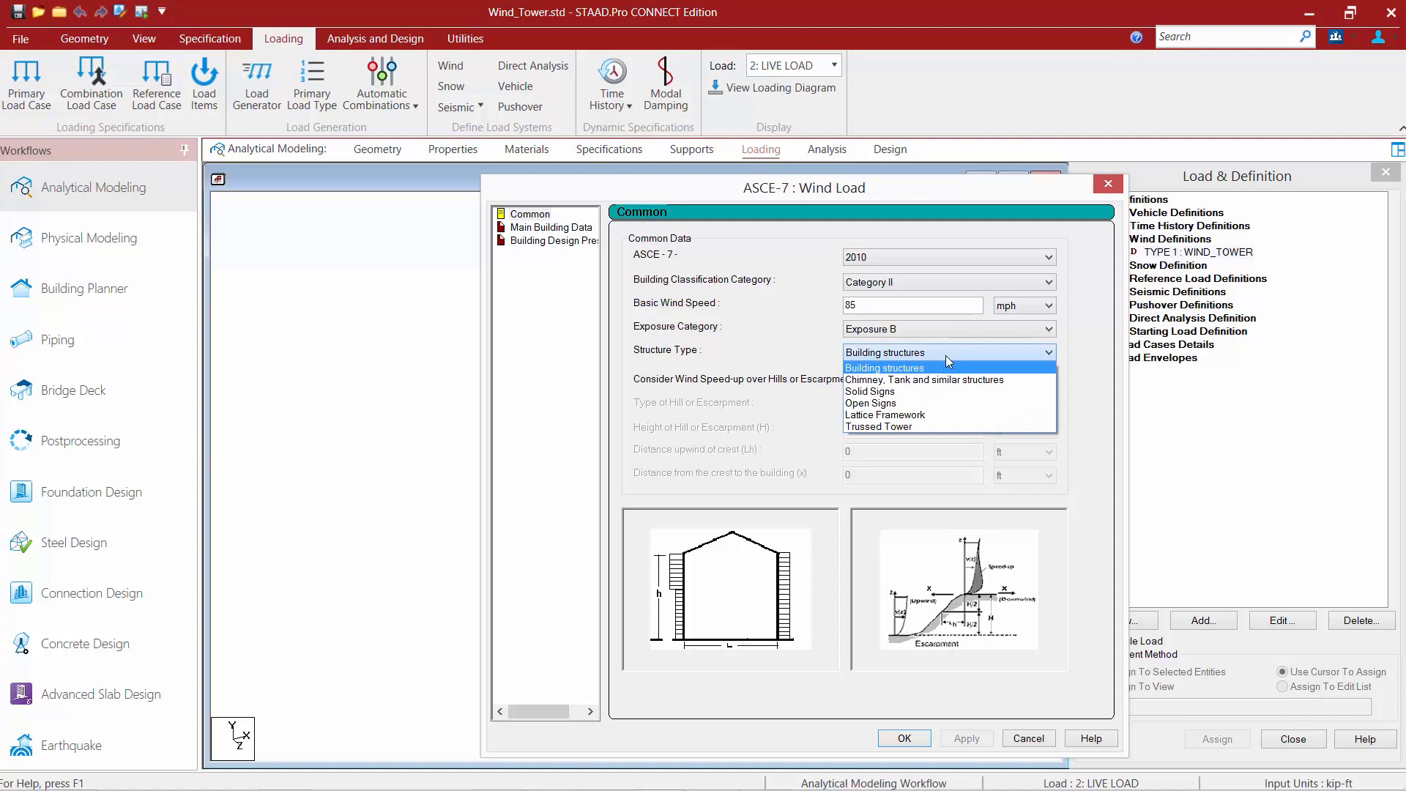
click(925, 425)
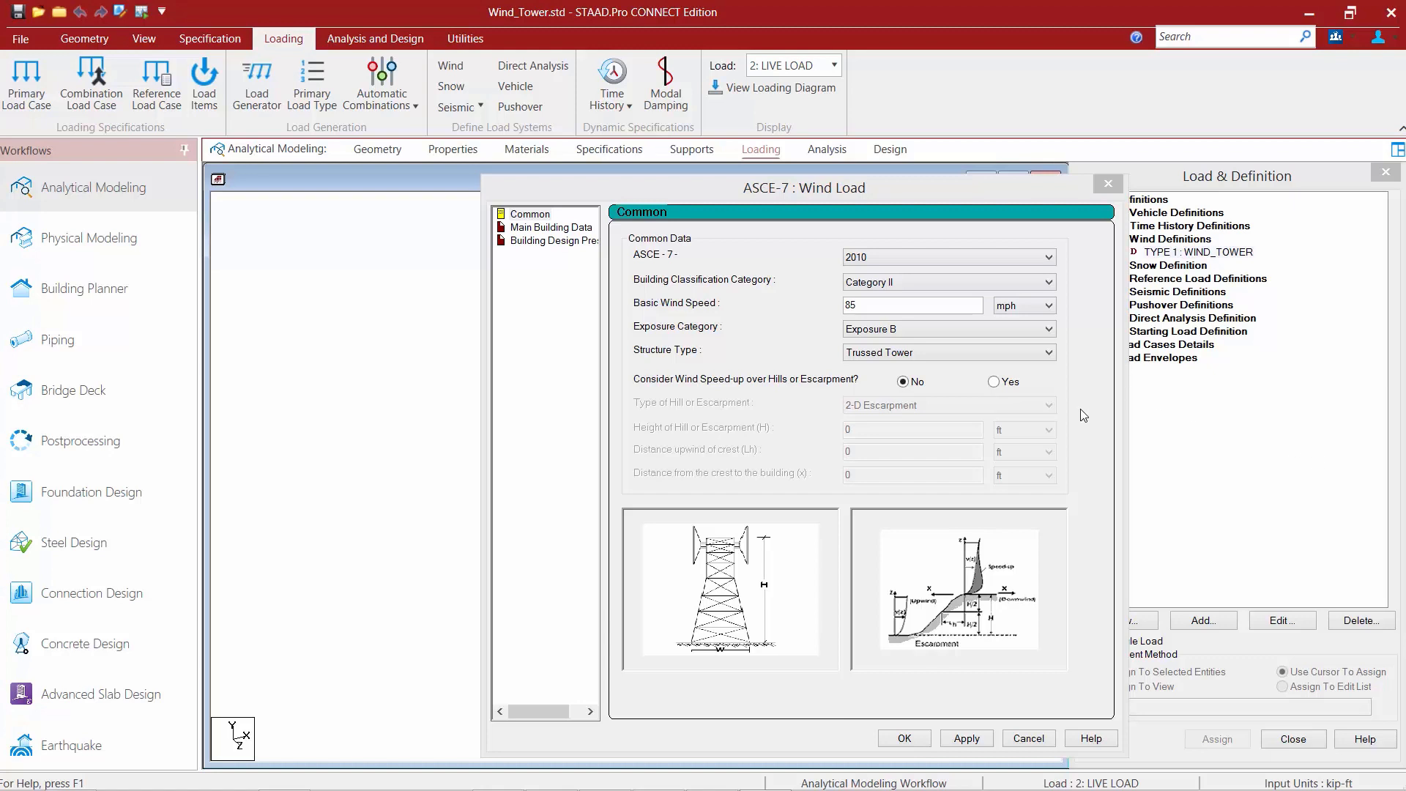
click(968, 739)
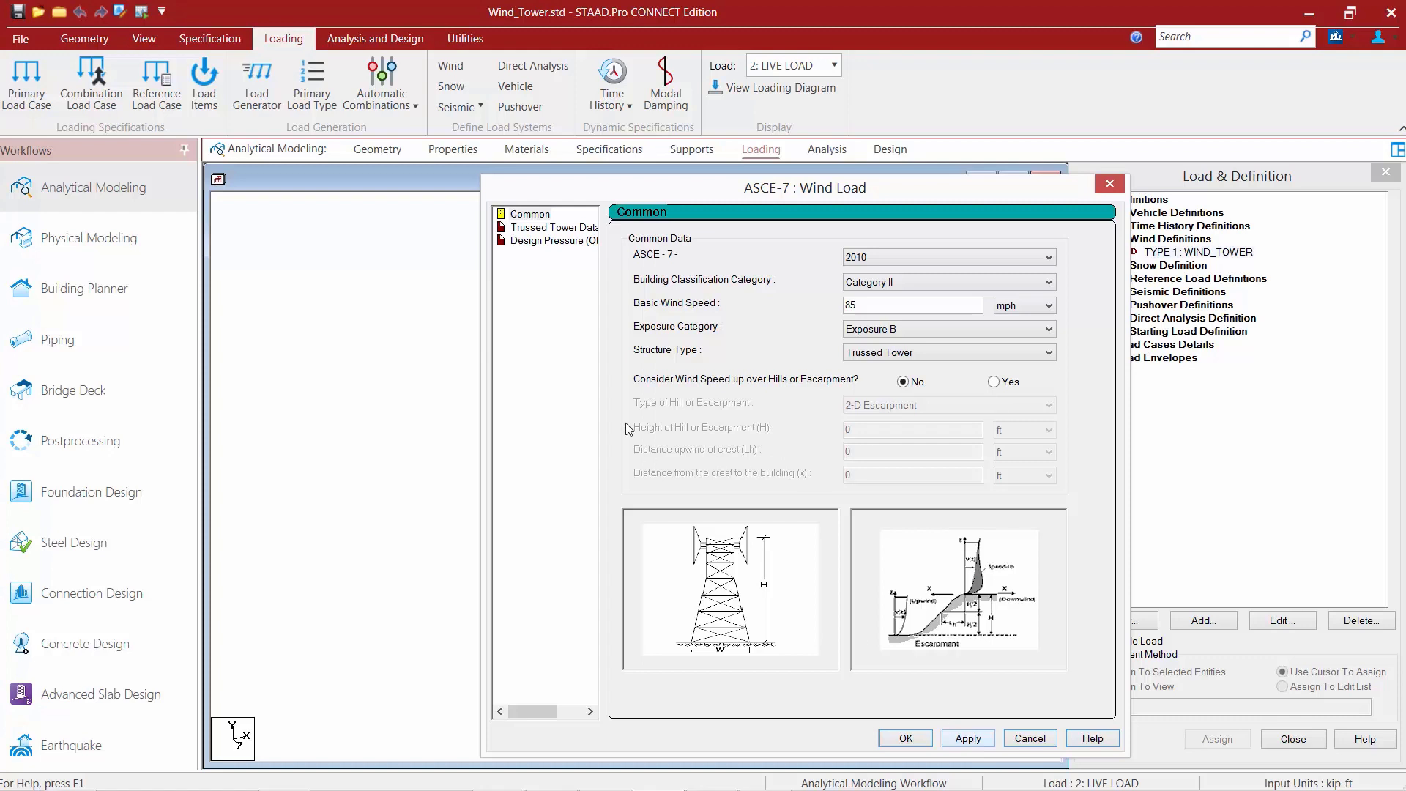
Step: Apply Trussed Tower Data of 140 ft height, 30 ft width and square cross-section
click(547, 228)
drag(888, 250, 801, 249)
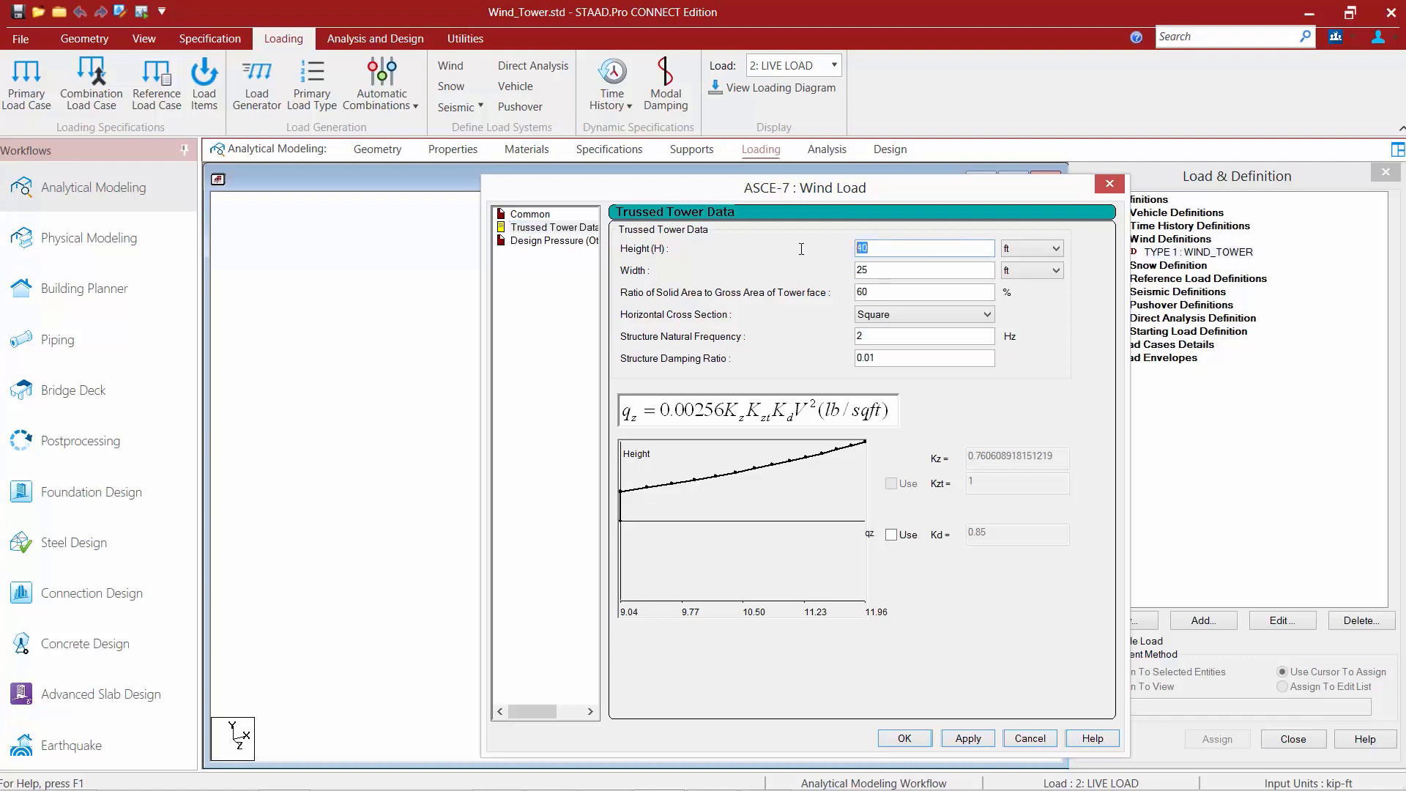
text(140)
drag(873, 268, 855, 270)
text(30)
drag(877, 292, 857, 293)
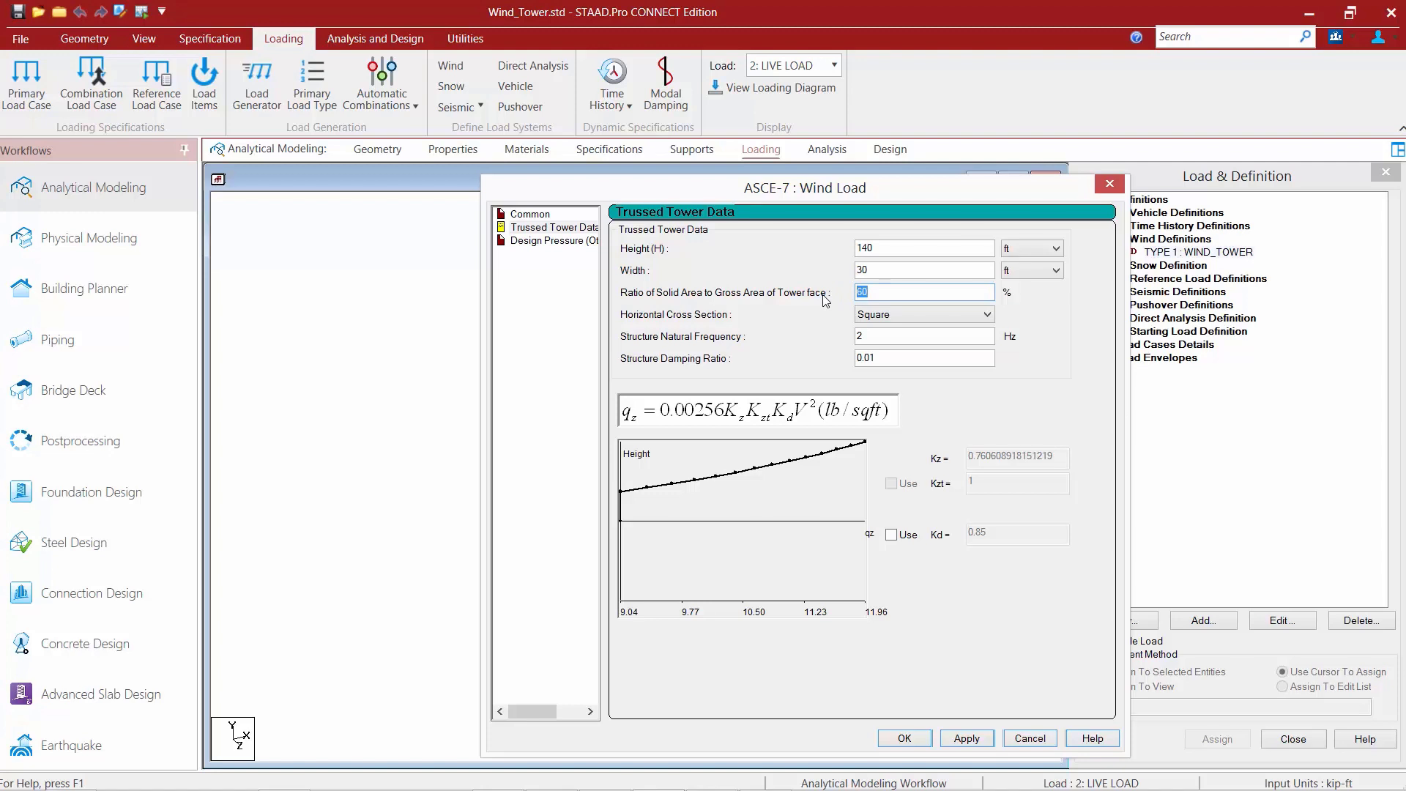
click(878, 317)
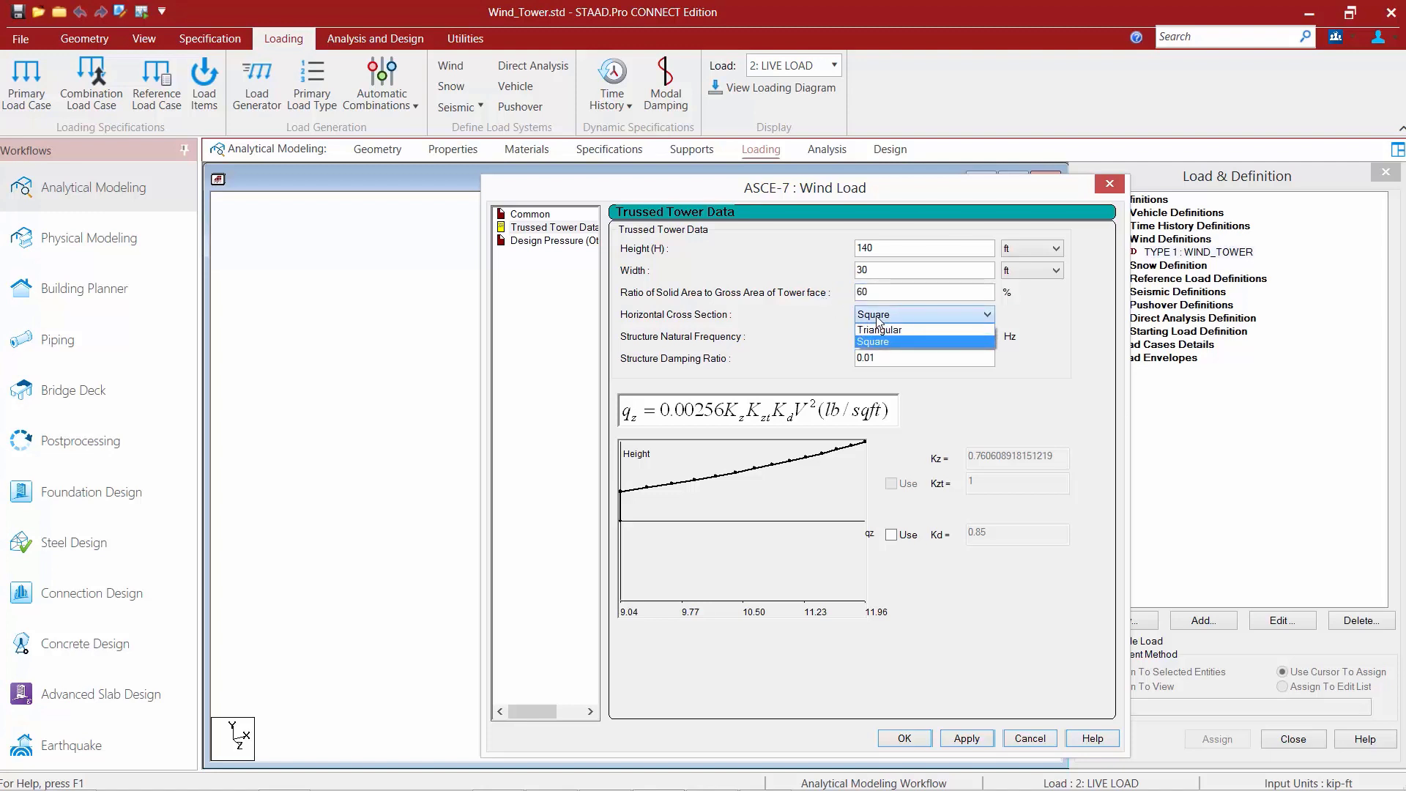
click(878, 320)
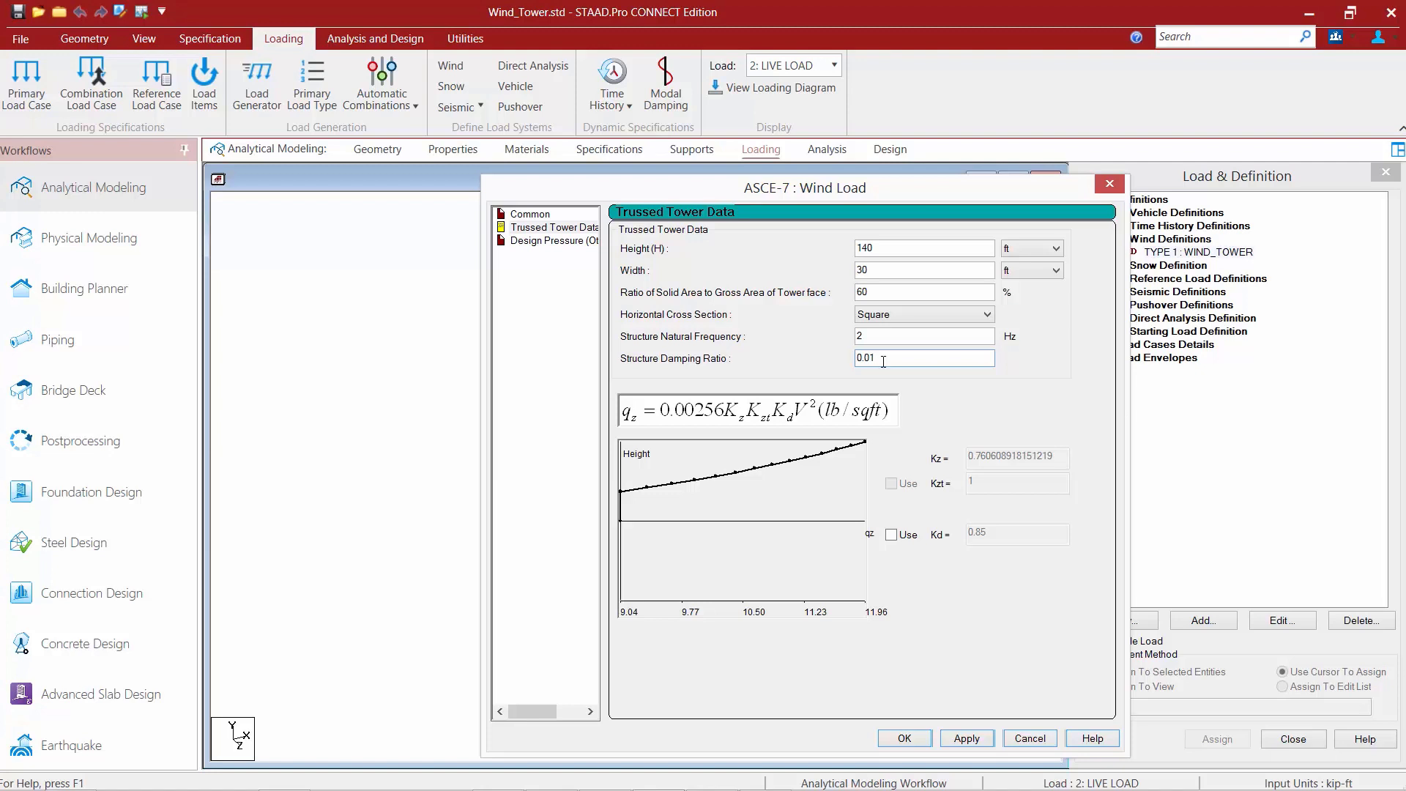
click(968, 740)
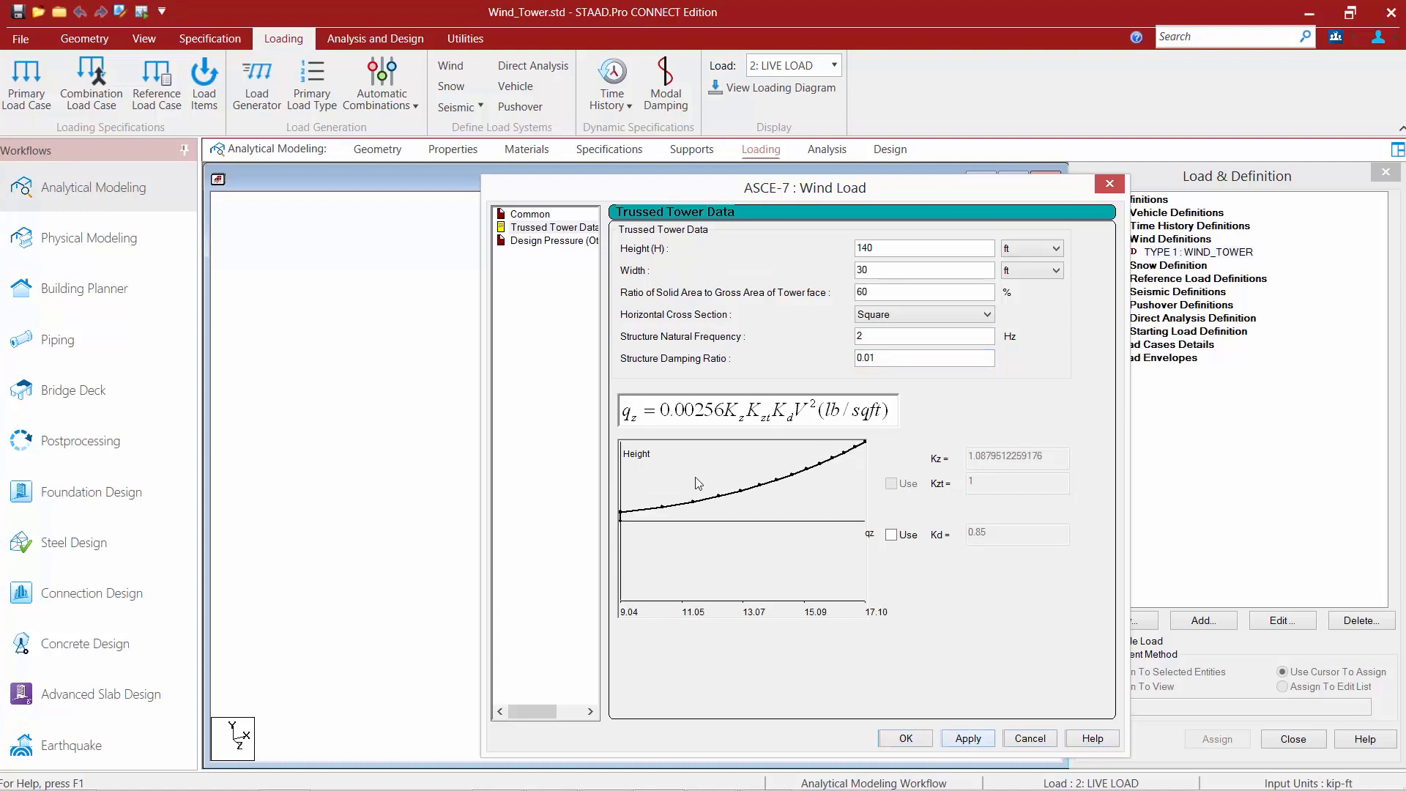
Step: Store the ASCE-7 intensity table (0–140 ft, computed gust factor) in WIND_TOWER and close the definitions
click(548, 242)
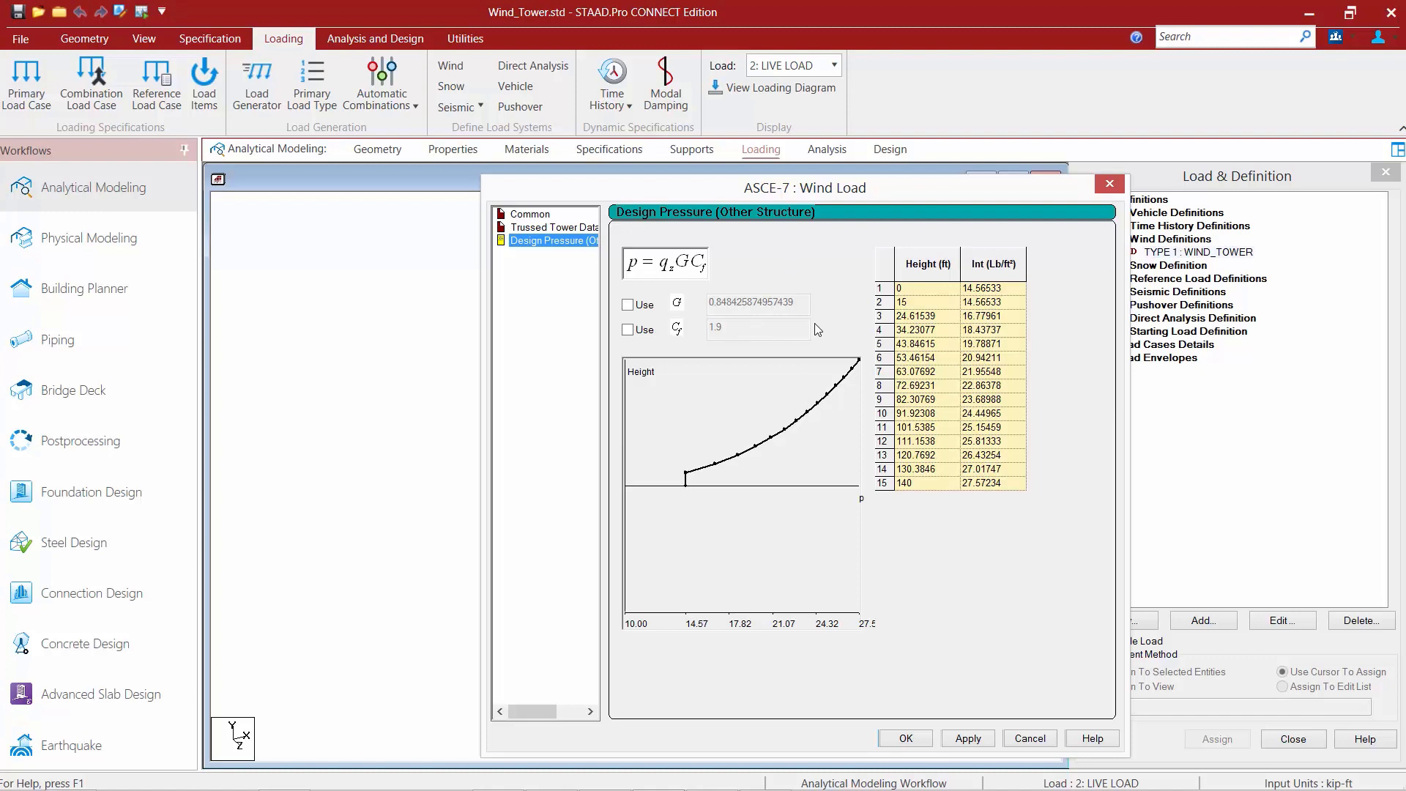
click(627, 305)
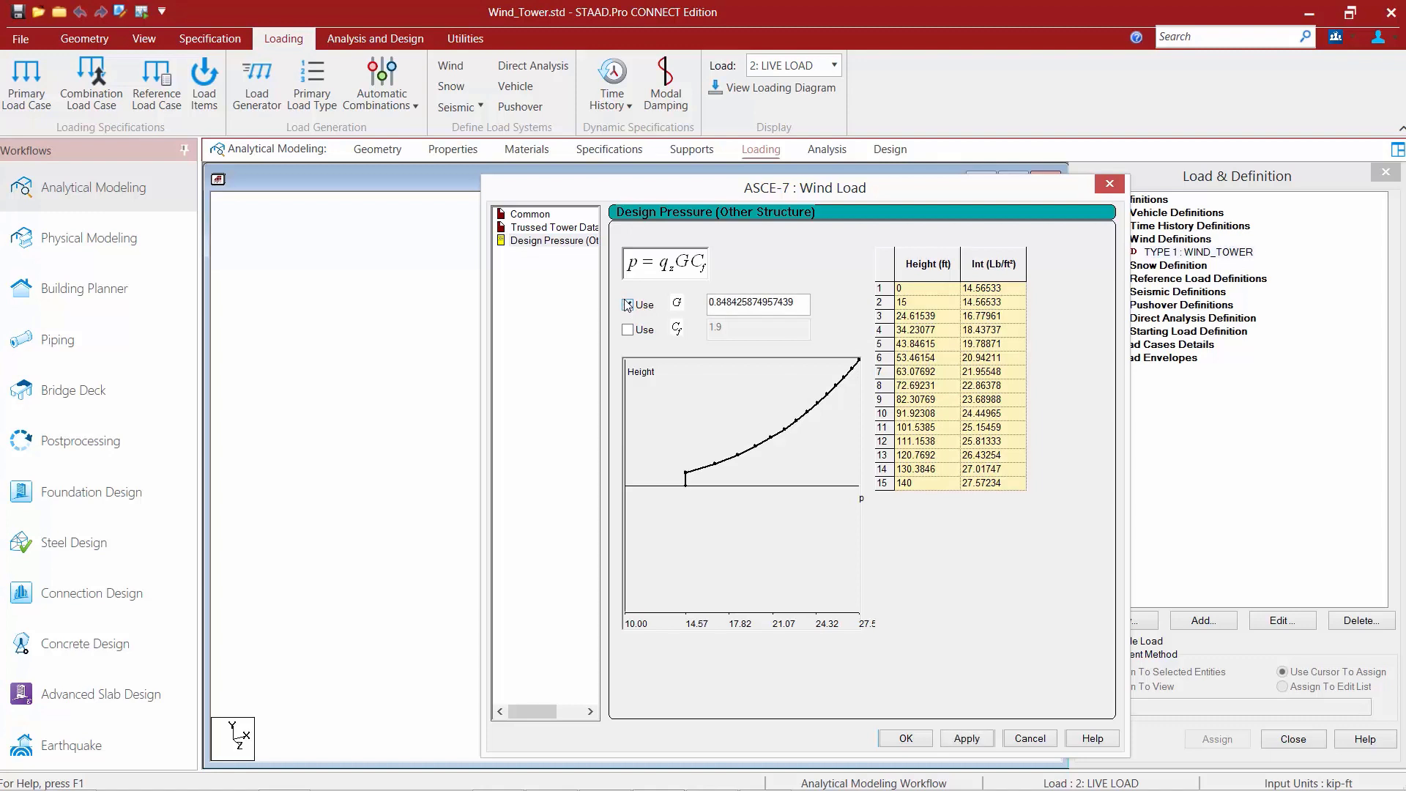
click(628, 304)
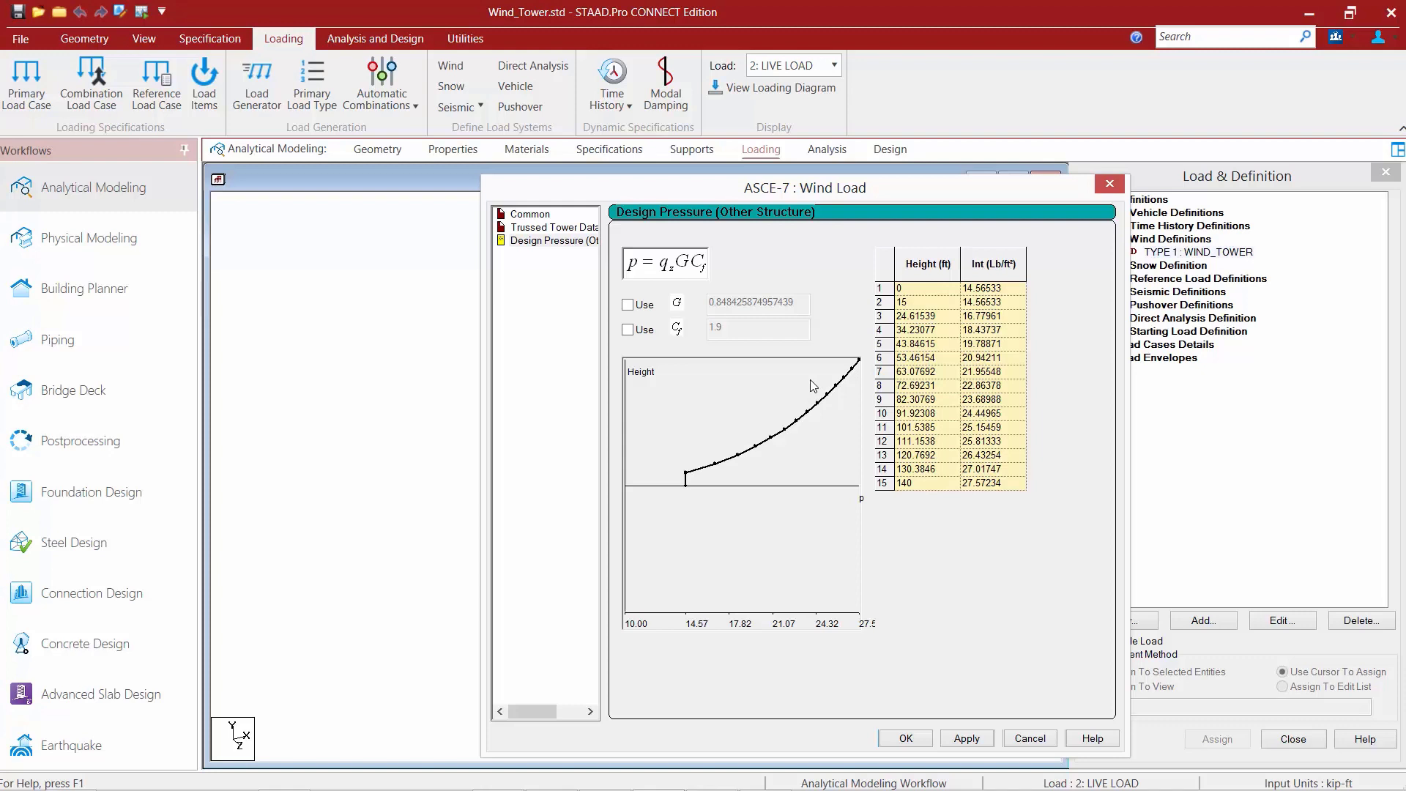
click(902, 738)
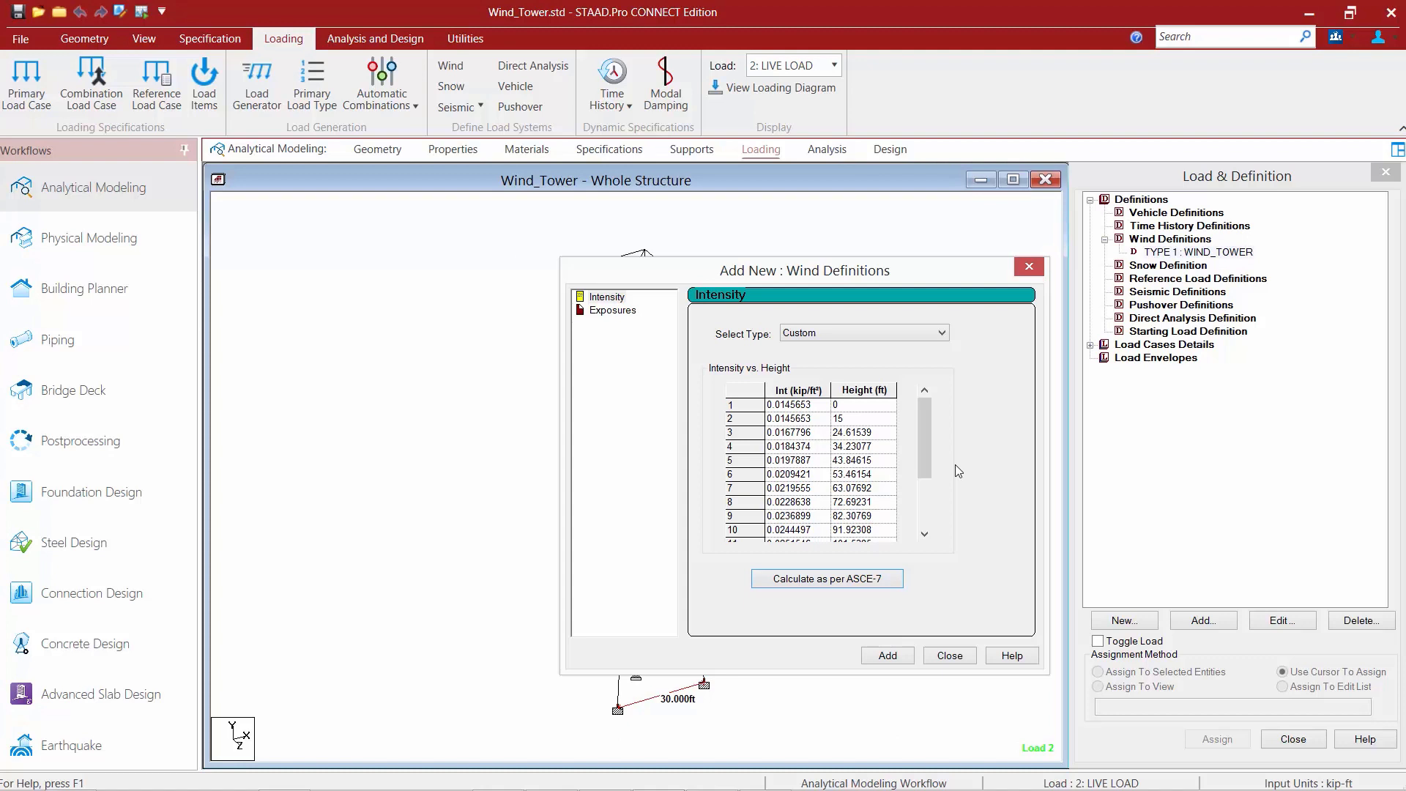
click(888, 655)
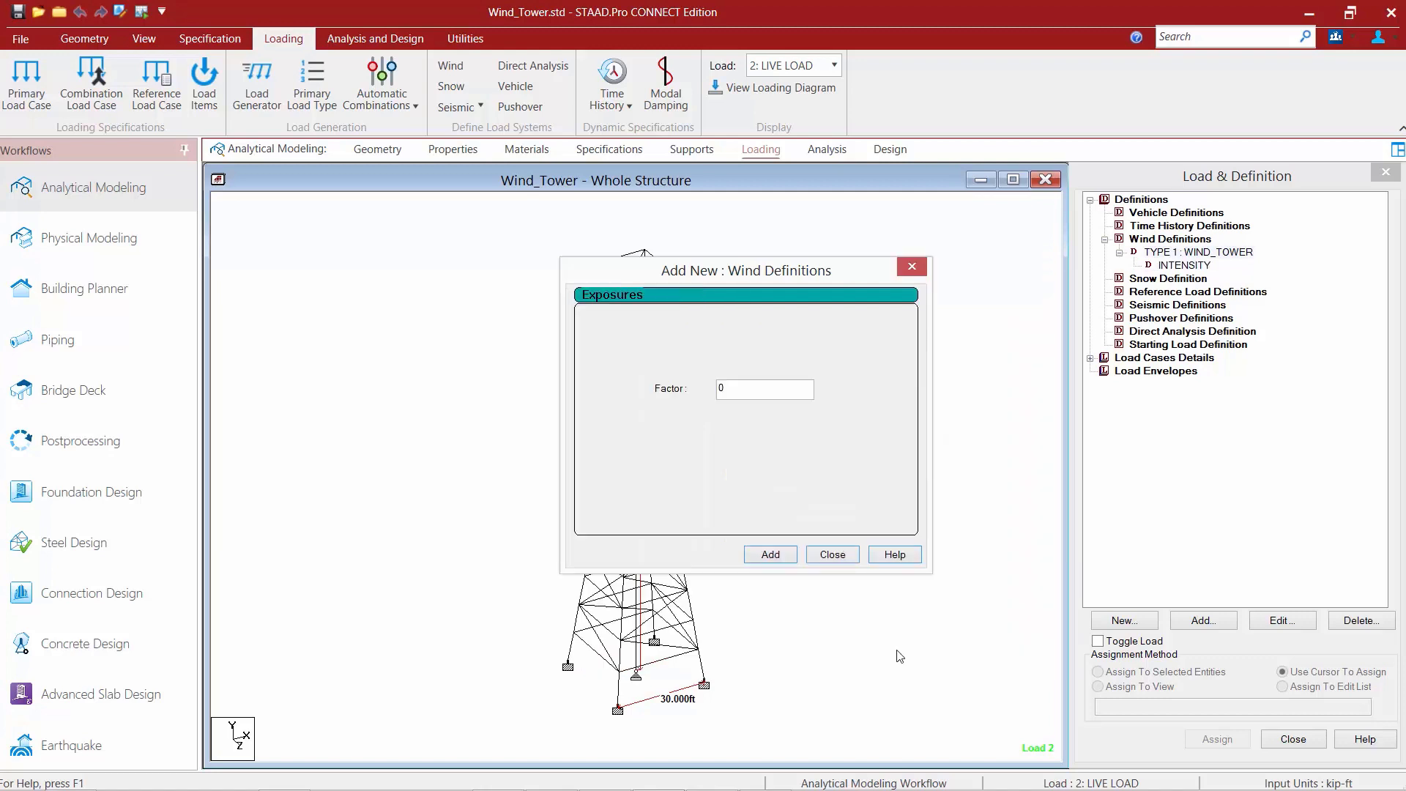
click(833, 555)
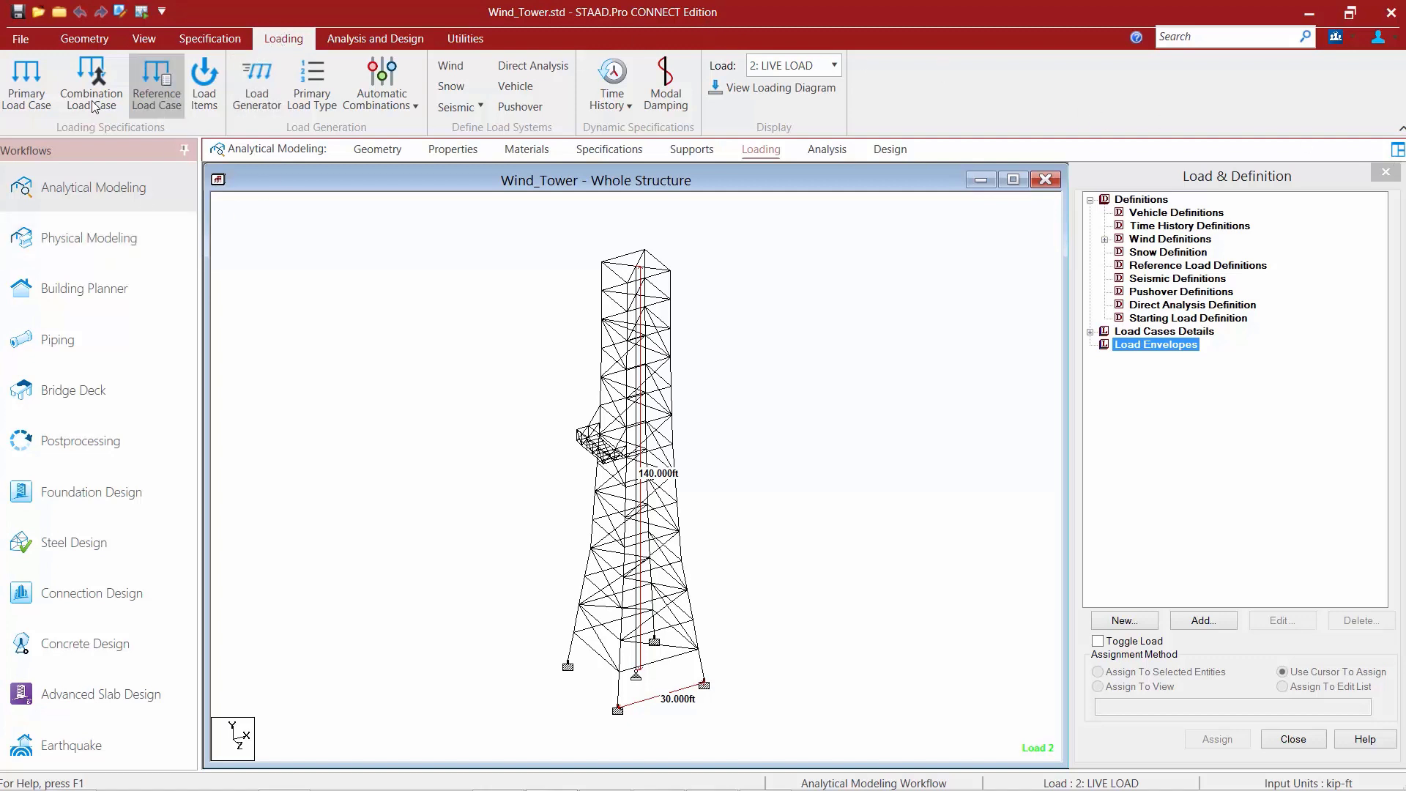
Step: Add load case 3 of Wind loading type titled 'Wind Load +X'
click(26, 107)
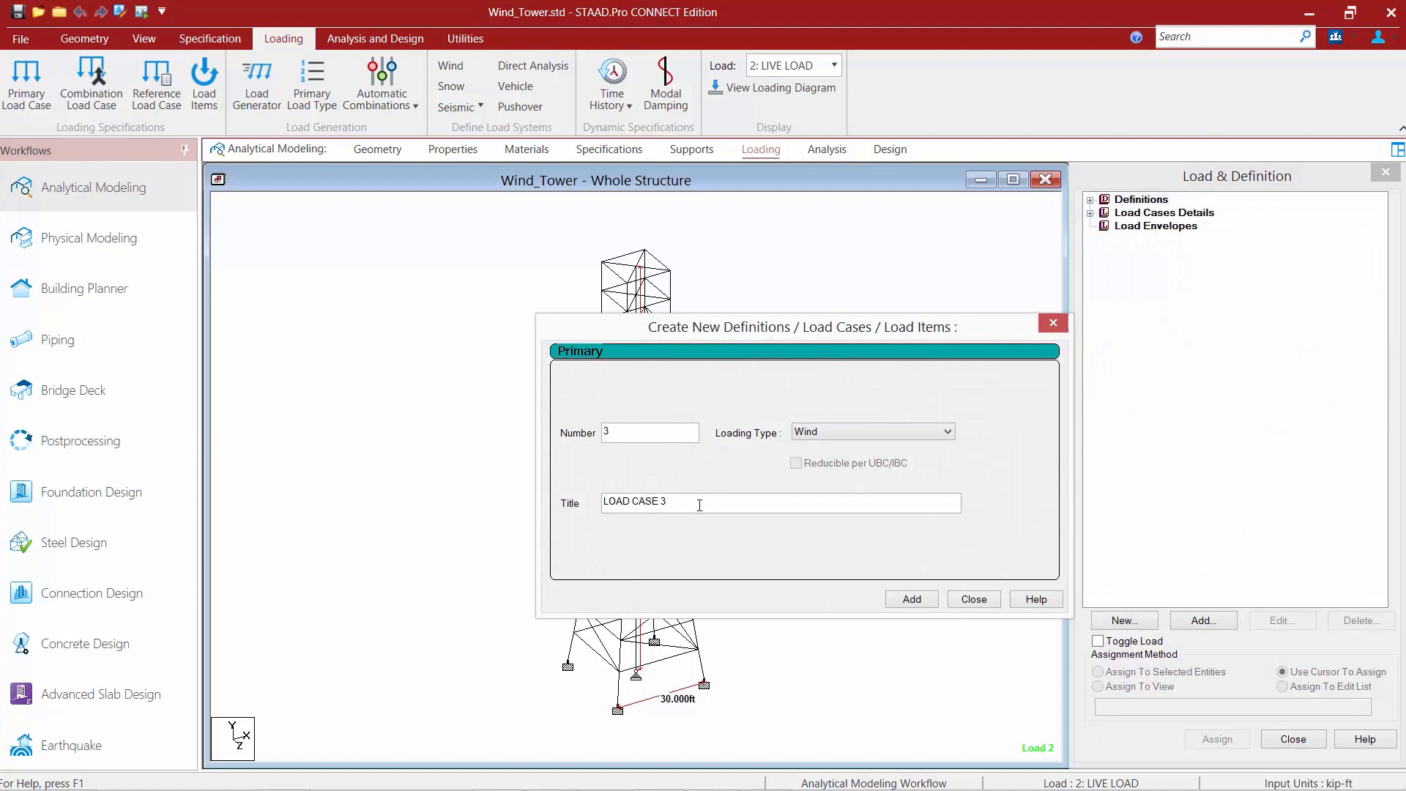
drag(700, 506, 549, 493)
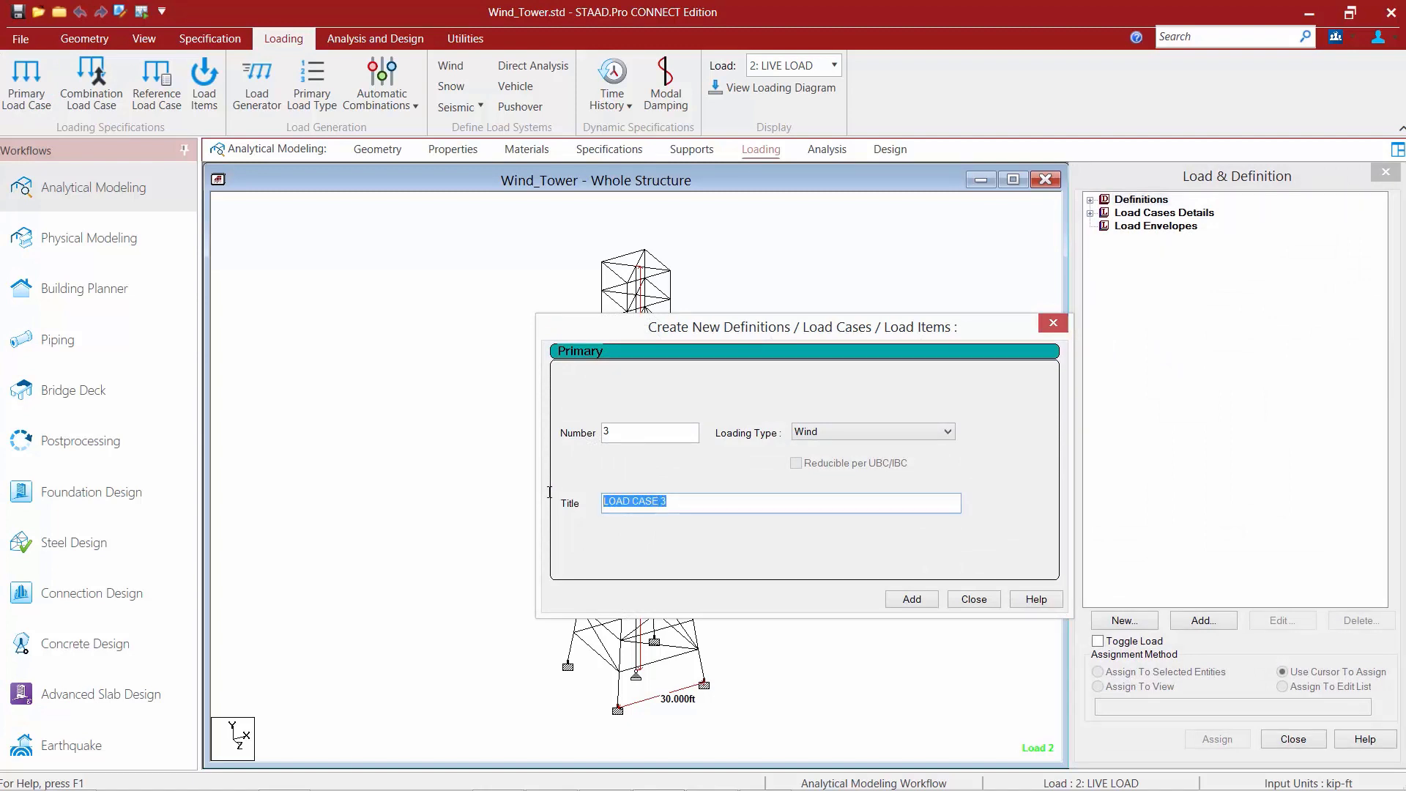
text(Wind Load +X)
click(832, 429)
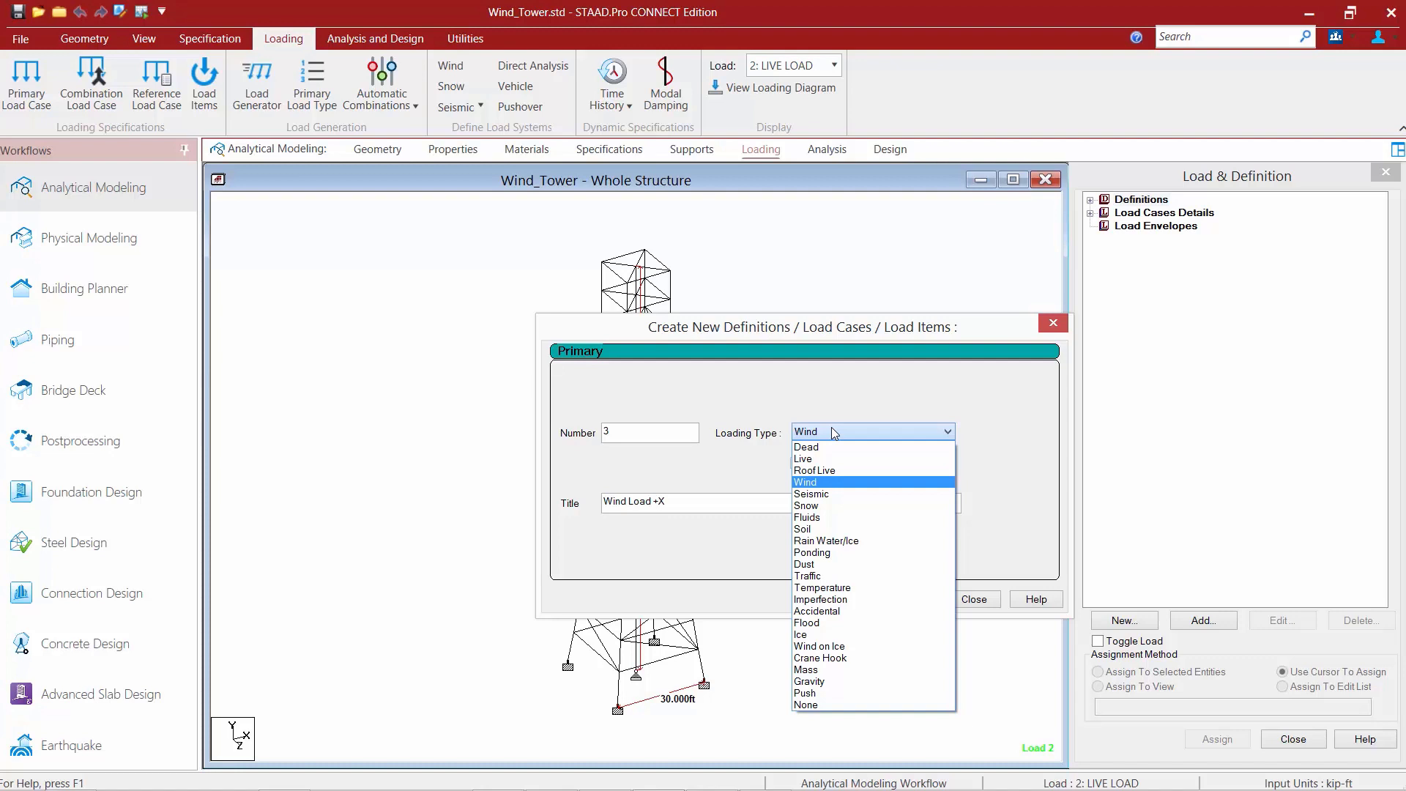
click(832, 427)
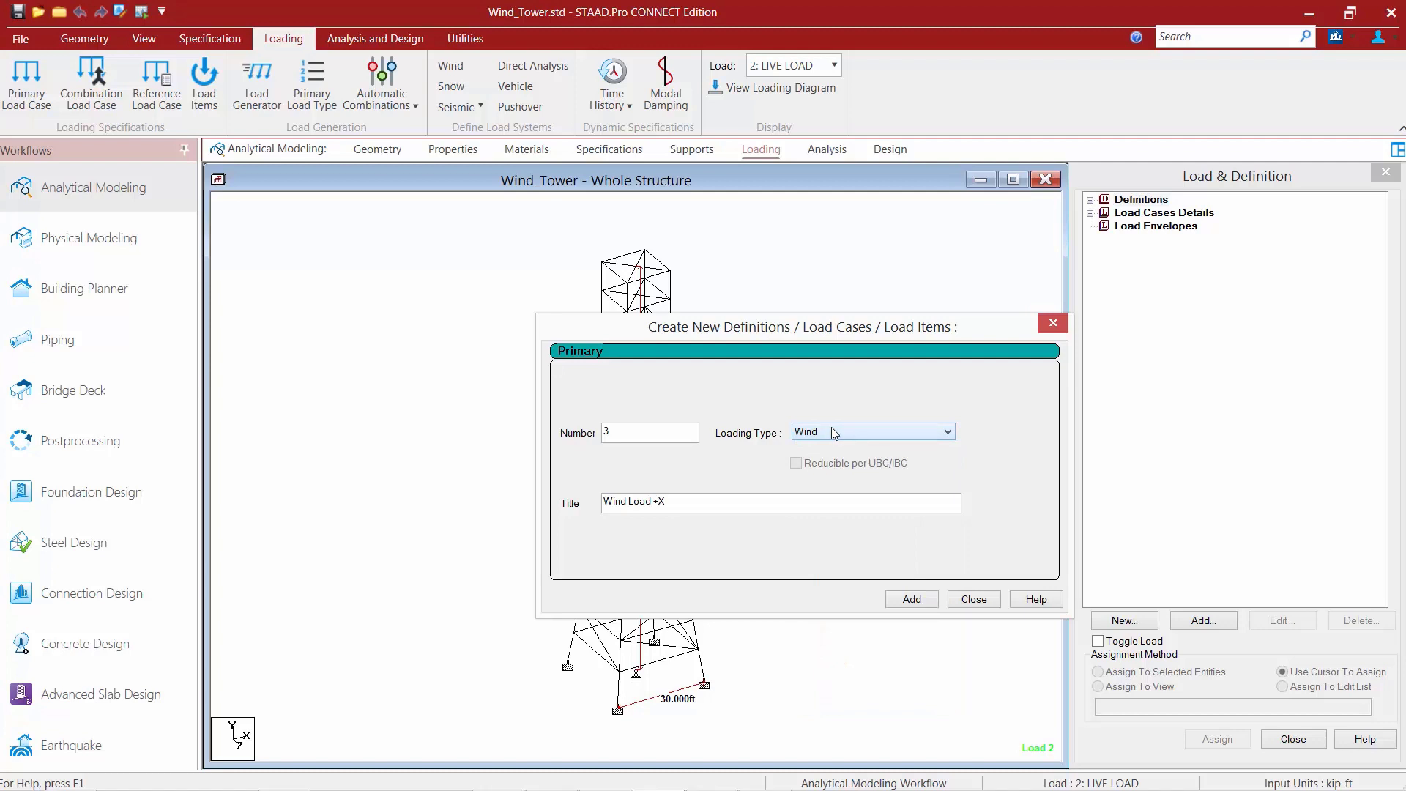
click(912, 600)
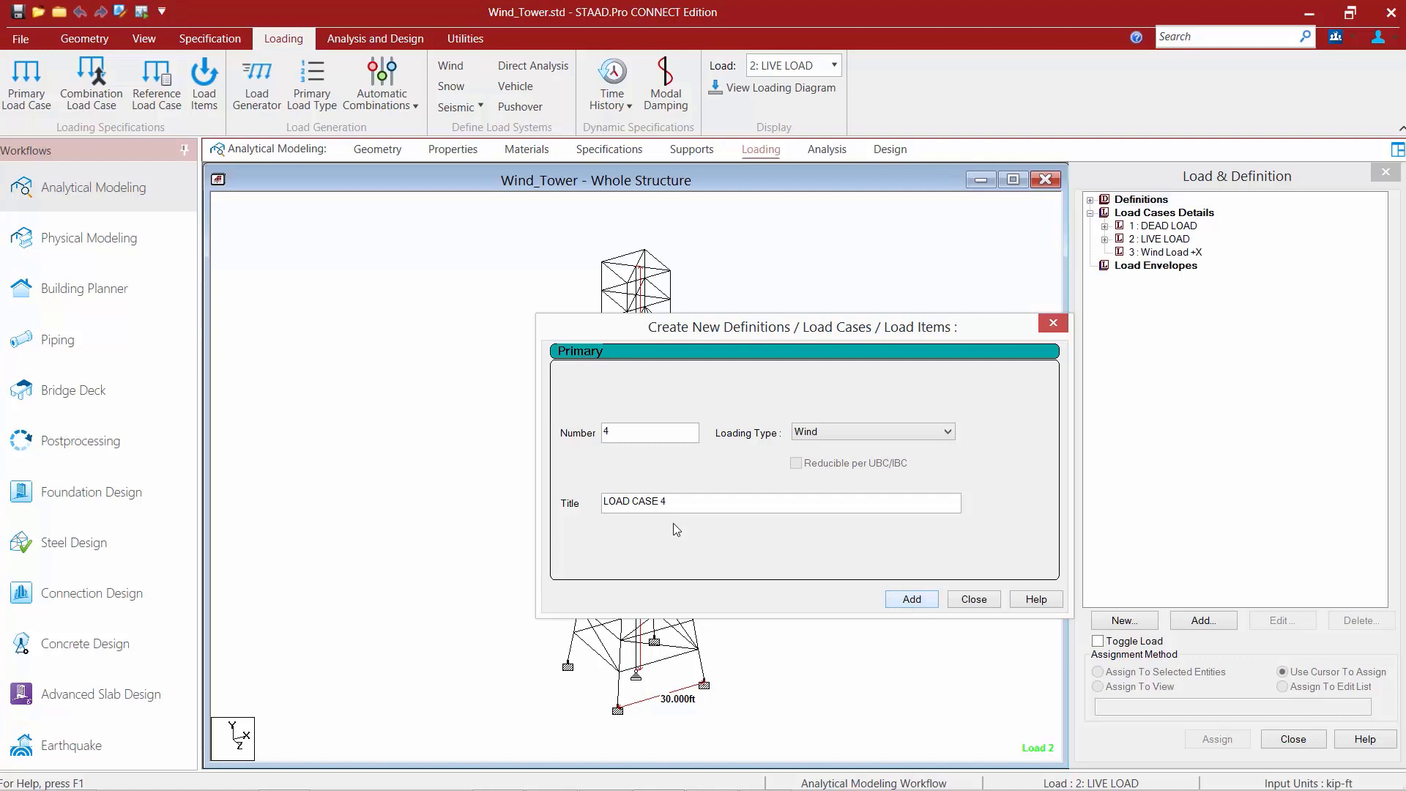
Step: Add load case 4 titled 'Wind Load +Z' and close the load case form
drag(692, 507, 536, 499)
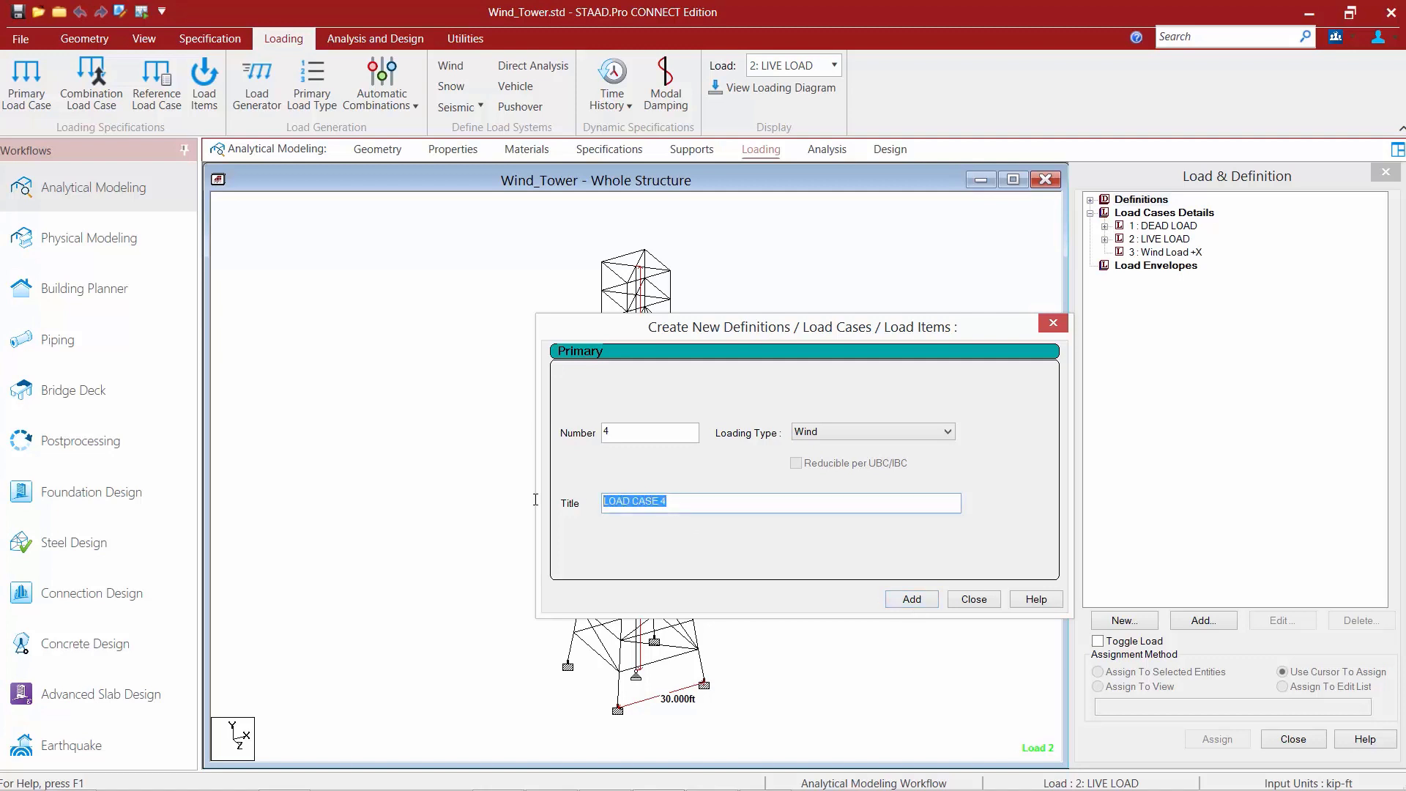
text(Wind Load +Z)
click(908, 599)
click(971, 600)
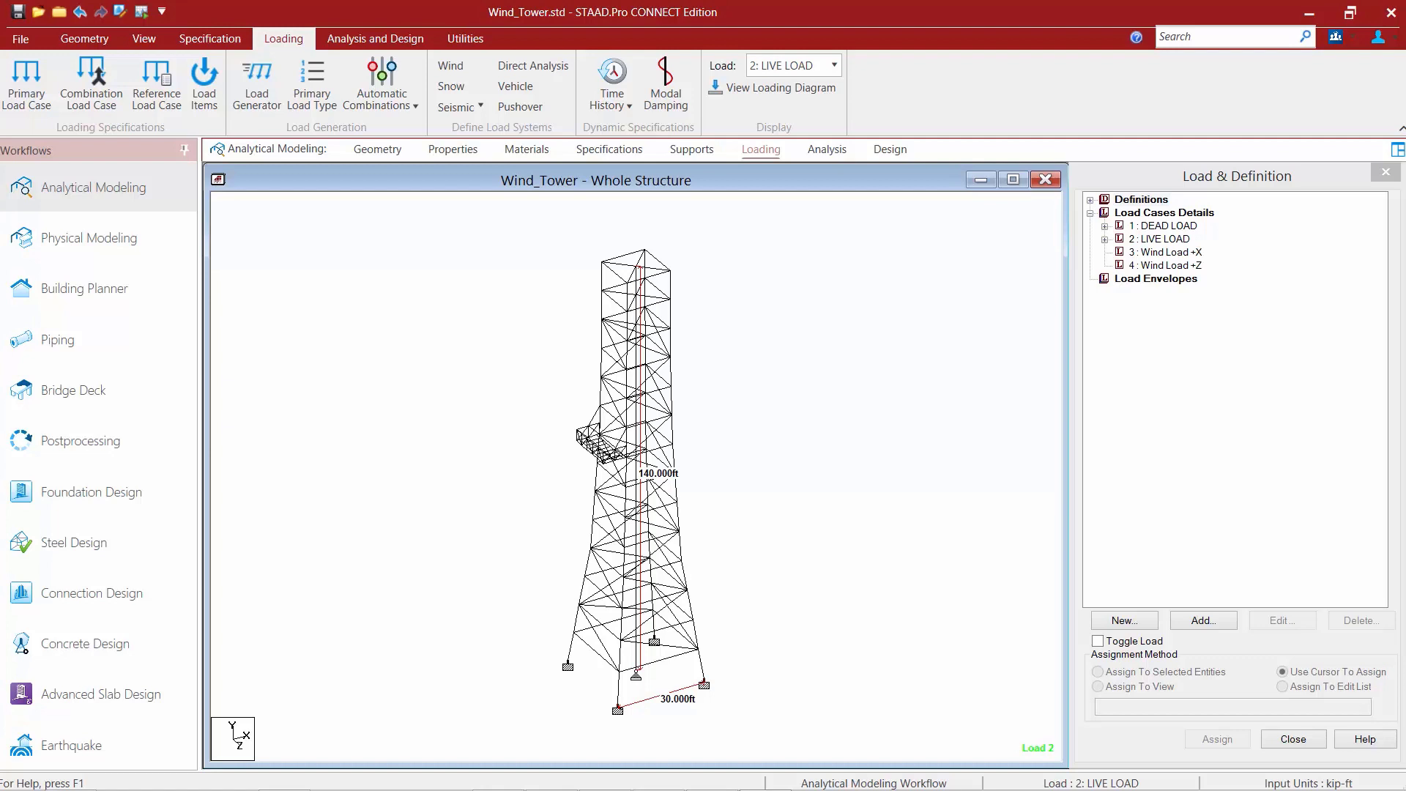
Step: Start a Wind Load item for load case 3 using type 1 : Regular
click(1145, 254)
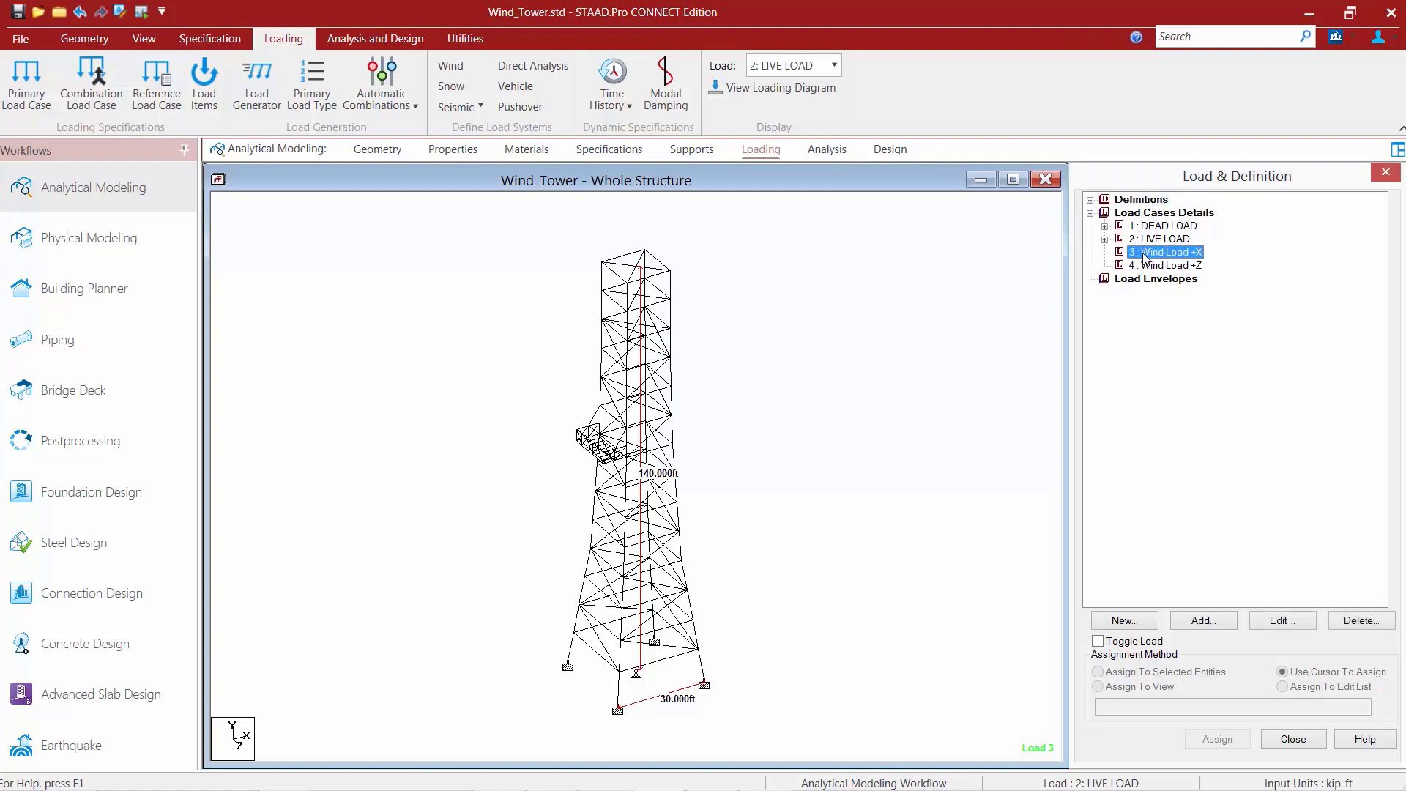
click(1214, 623)
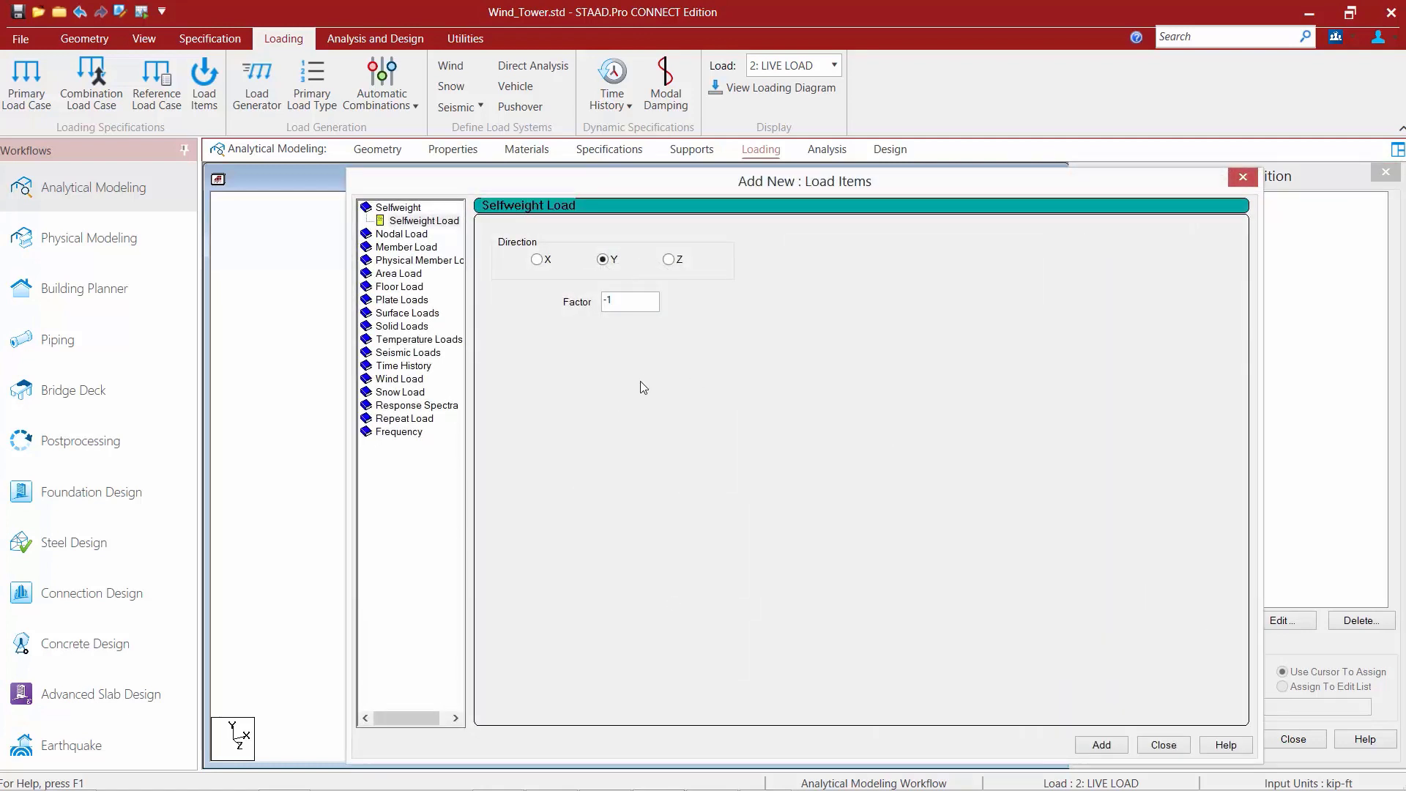
click(383, 380)
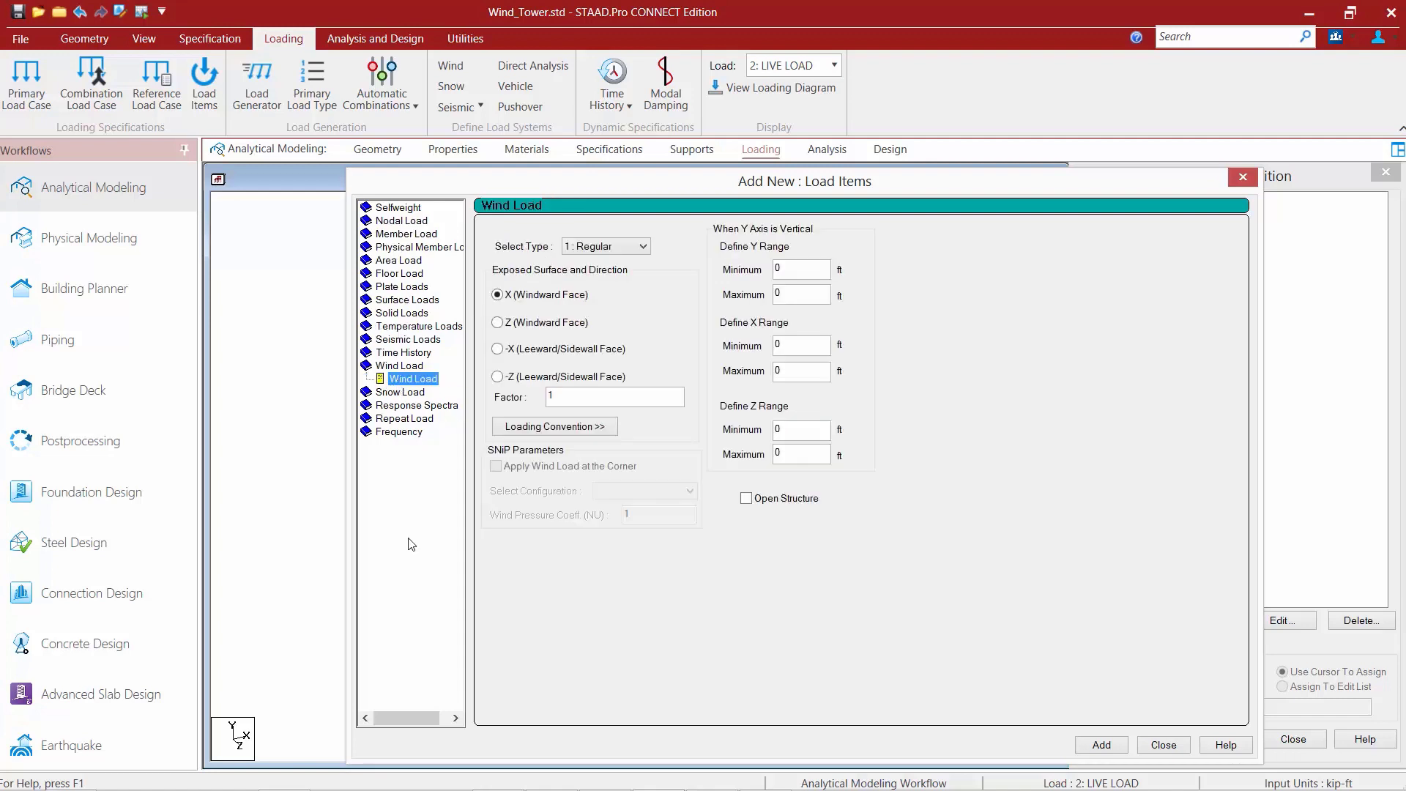
click(579, 250)
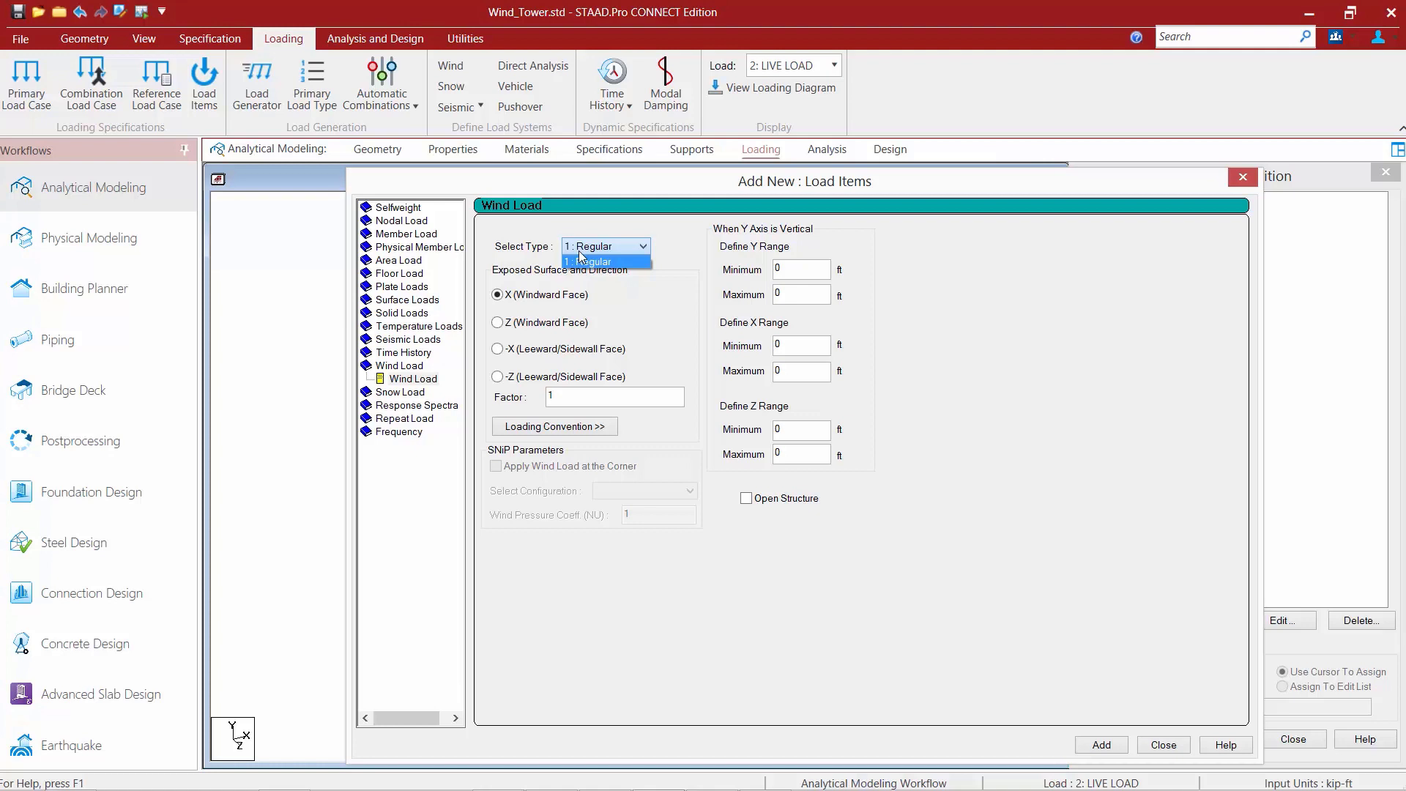
click(580, 258)
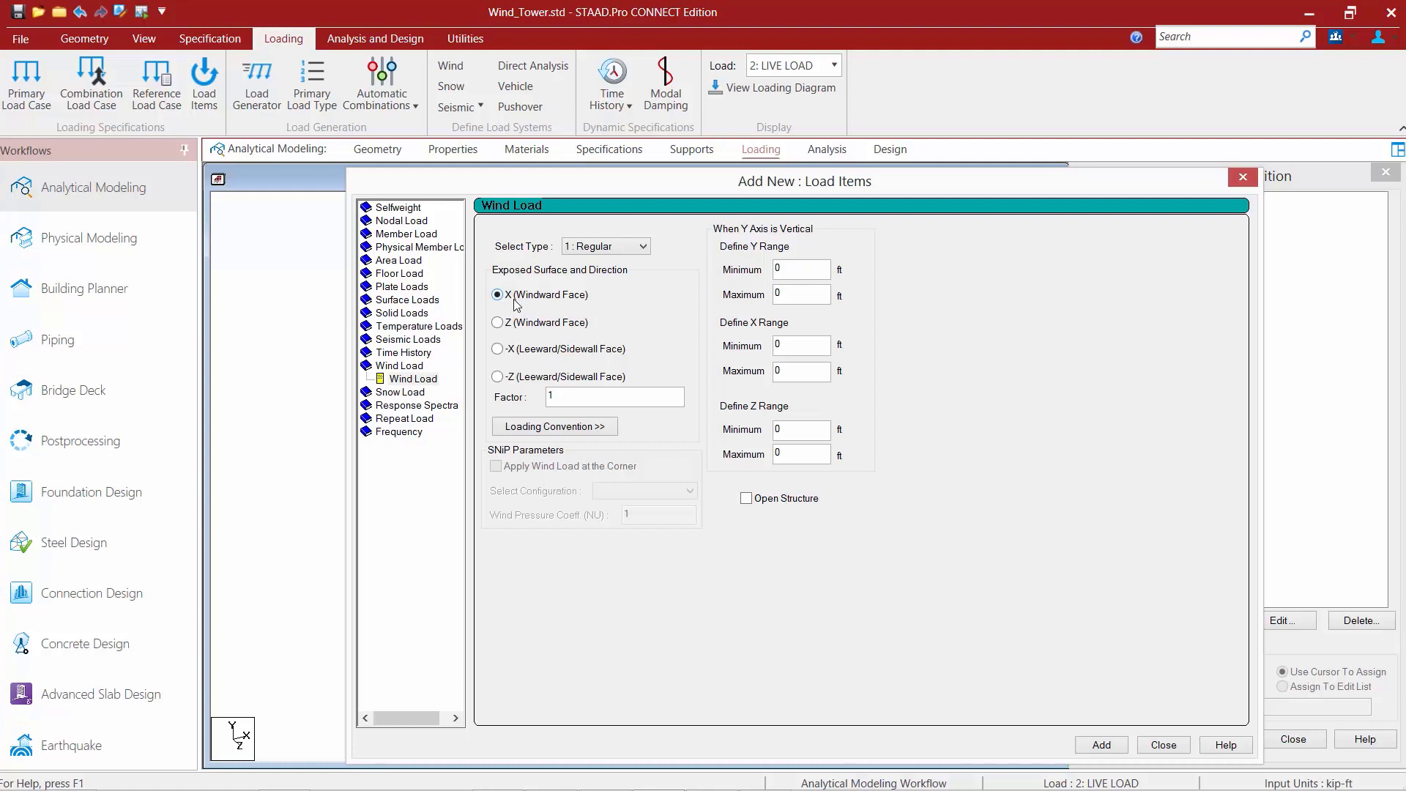
Step: Add WIND LOAD X 1 TYPE 1 OPEN to load case 3 with Open Structure checked
double_click(553, 396)
click(746, 498)
click(1107, 746)
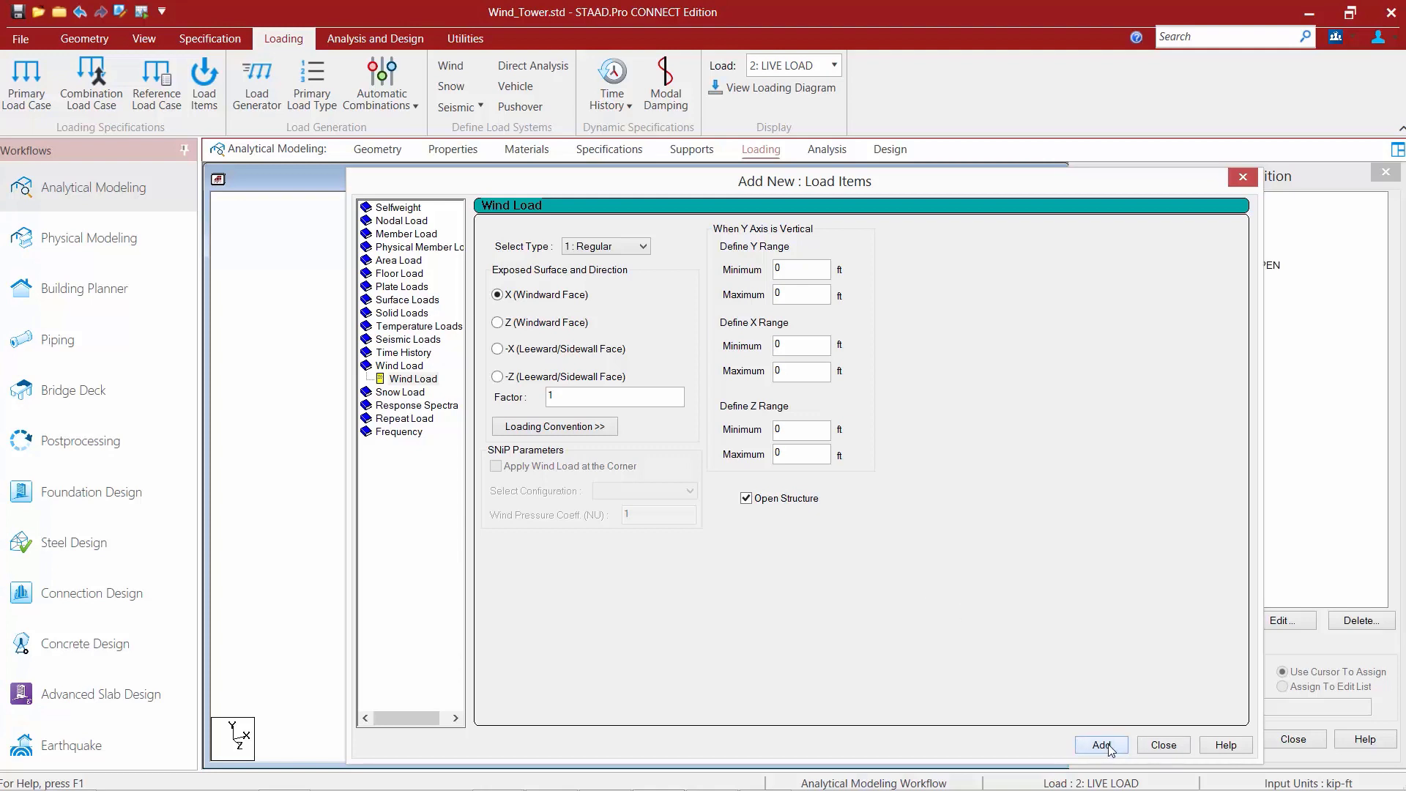
click(1163, 744)
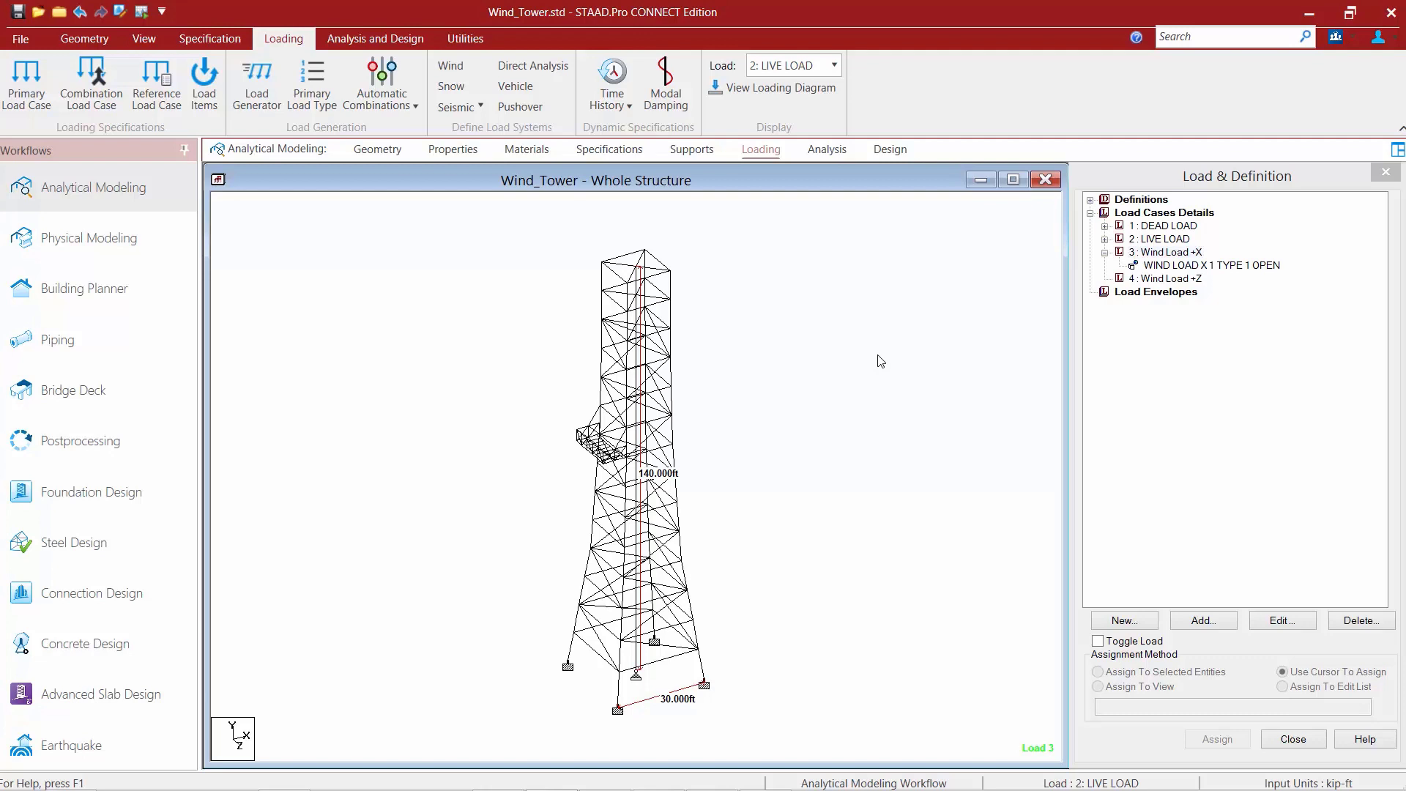
Step: Show the WIND LOAD X 1 TYPE 1 OPEN load arrows on the Wind_Tower model
click(1157, 266)
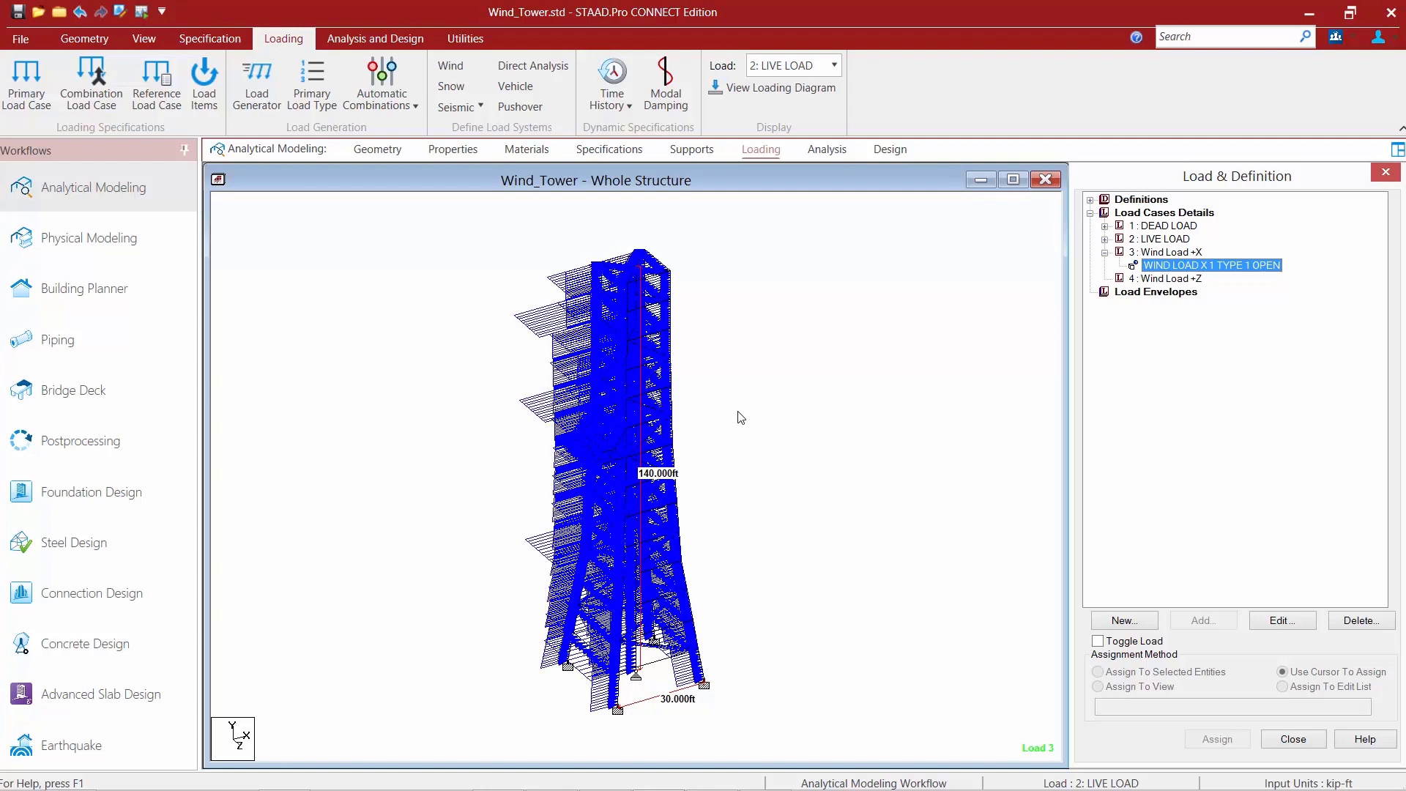
click(818, 440)
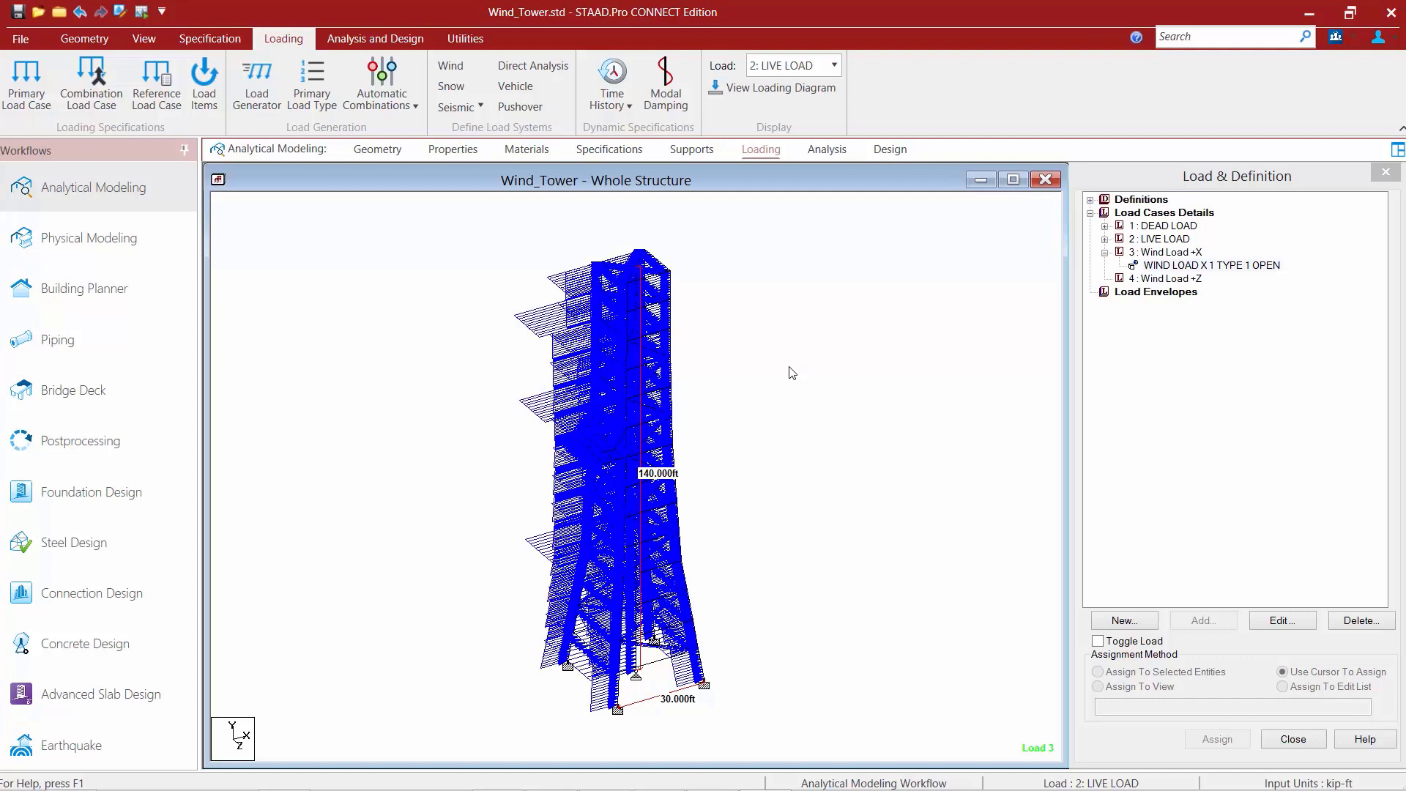
Step: Edit the X wind load item to clear its Open Structure option, keeping Type 1 on the X windward face
double_click(1163, 266)
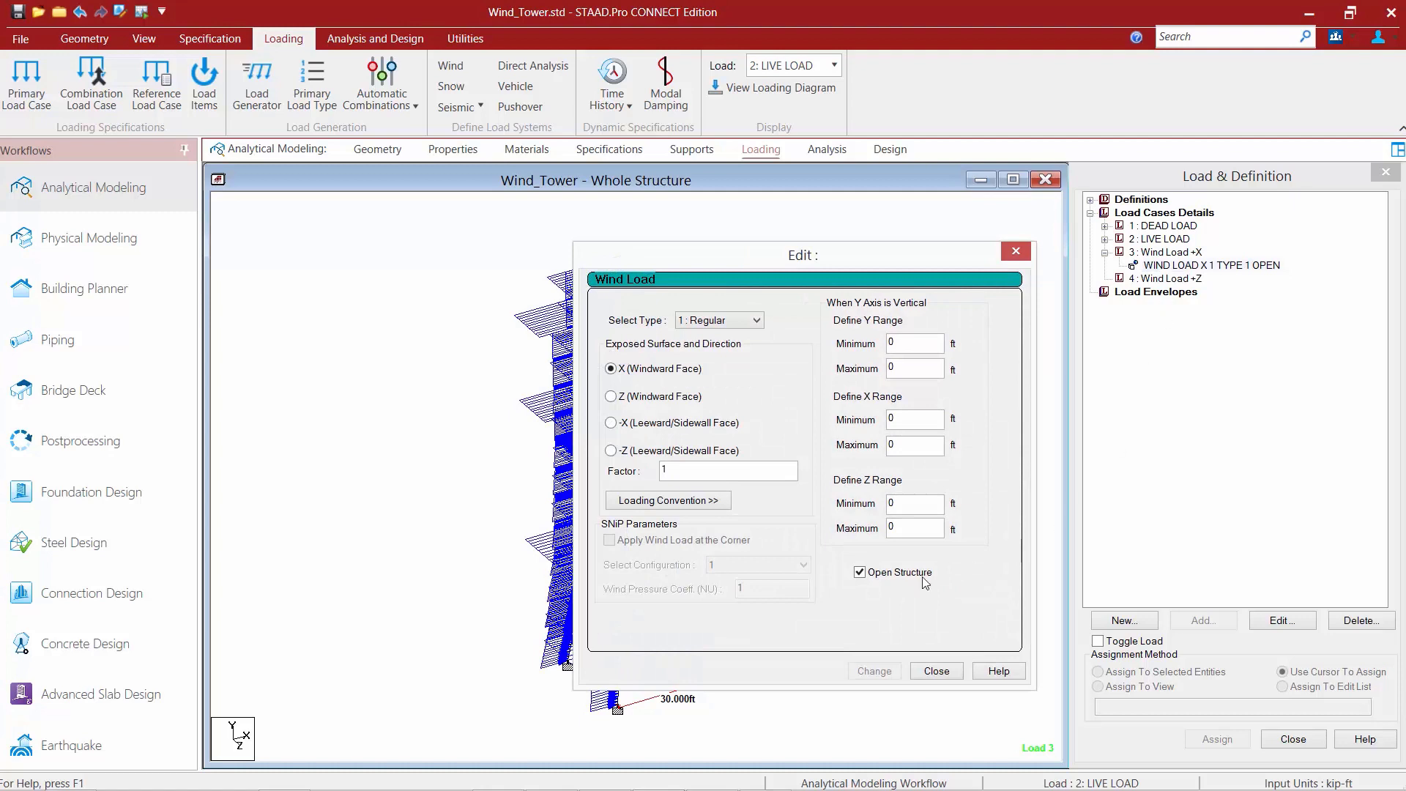
click(859, 572)
click(874, 671)
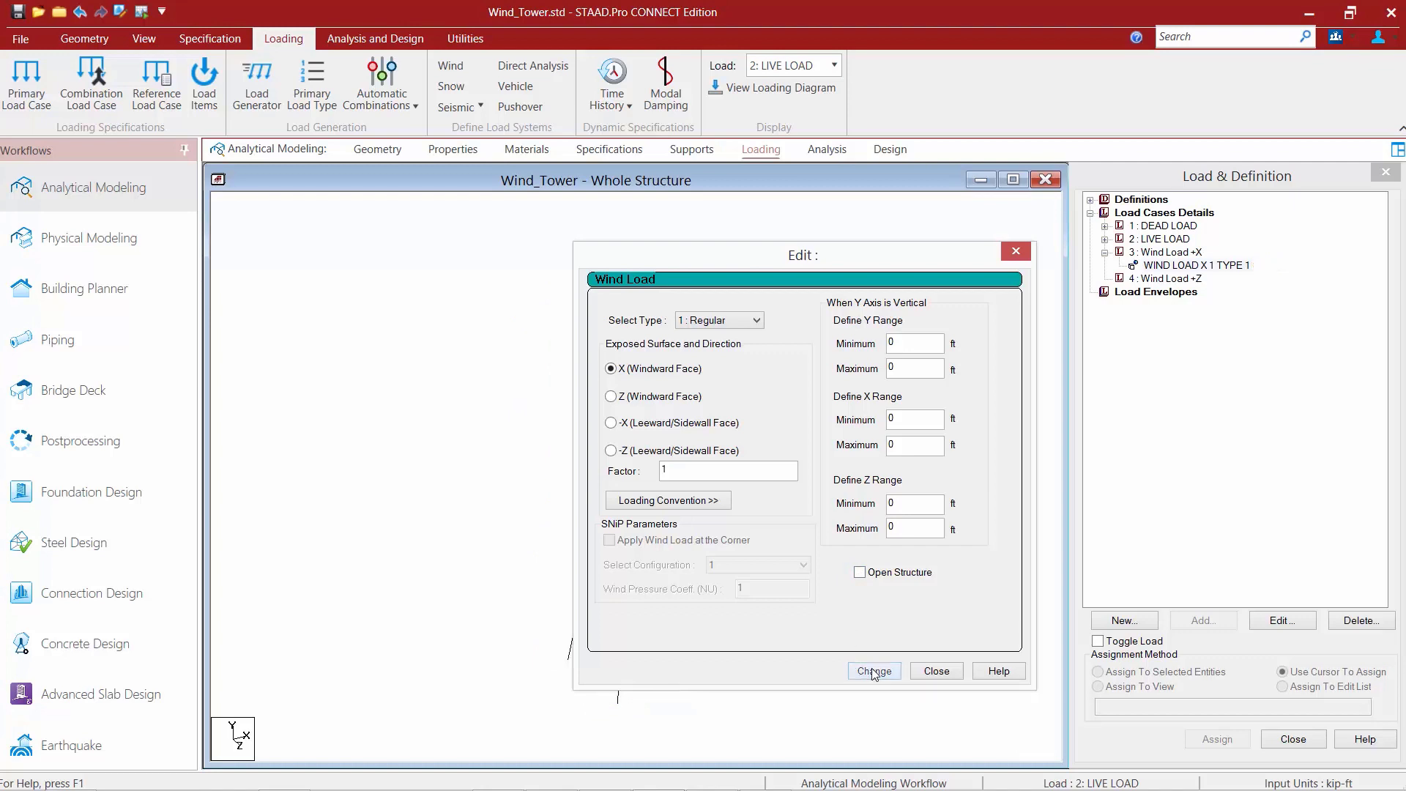
click(942, 675)
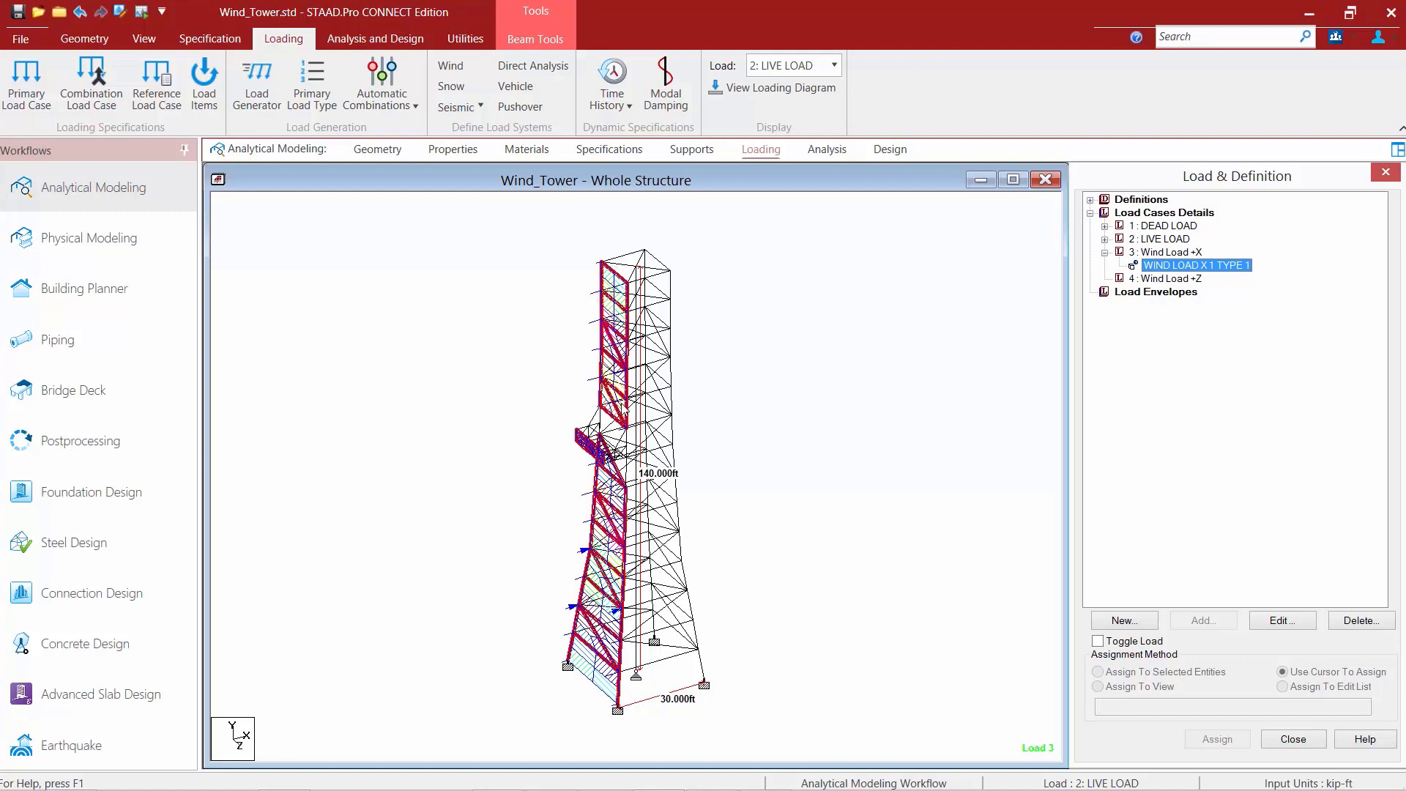
Step: Re-enable Open Structure on the WIND LOAD X 1 TYPE 1 item
double_click(1168, 268)
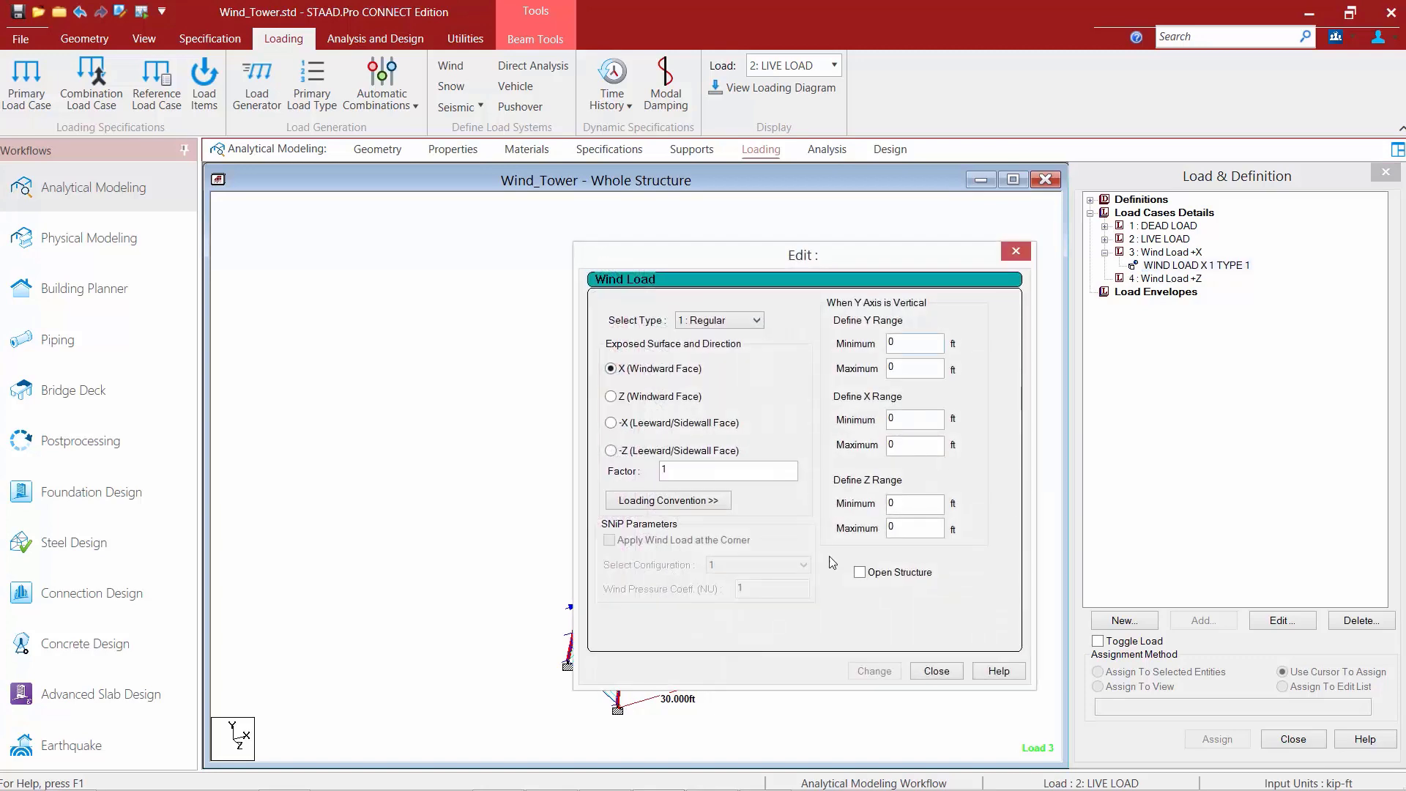
click(860, 572)
click(873, 671)
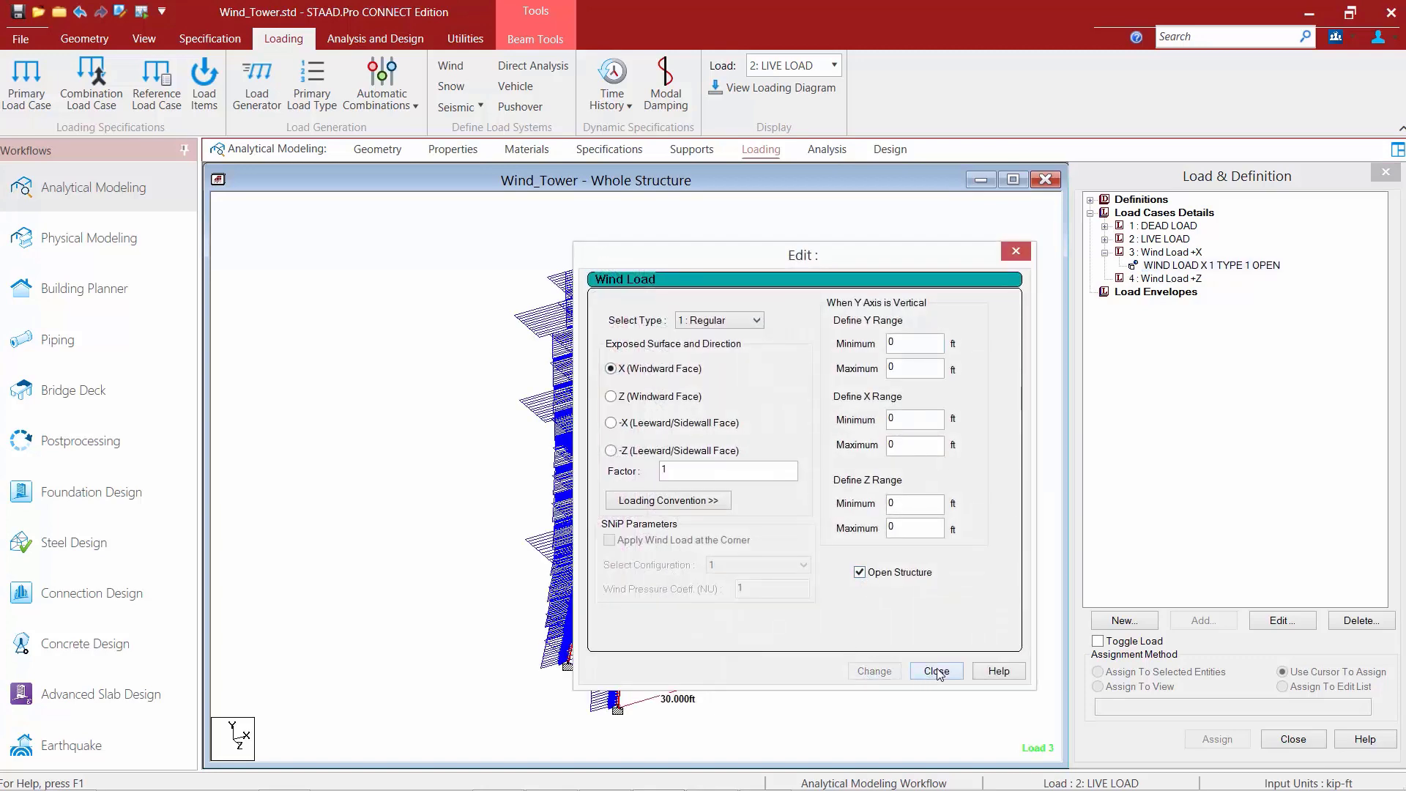
click(937, 671)
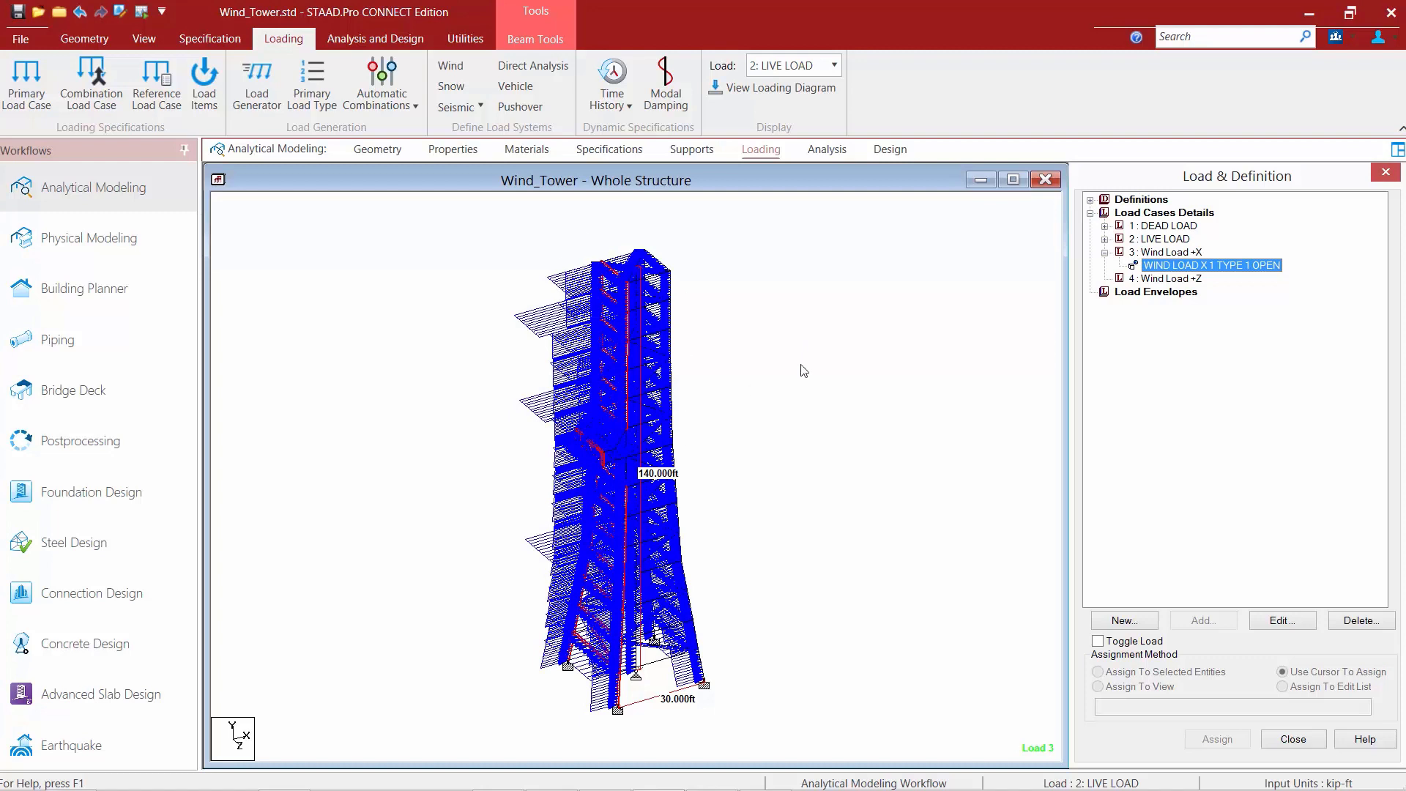
Step: Clear the member selection and make load case 4, Wind Load +Z, active
click(823, 365)
click(819, 357)
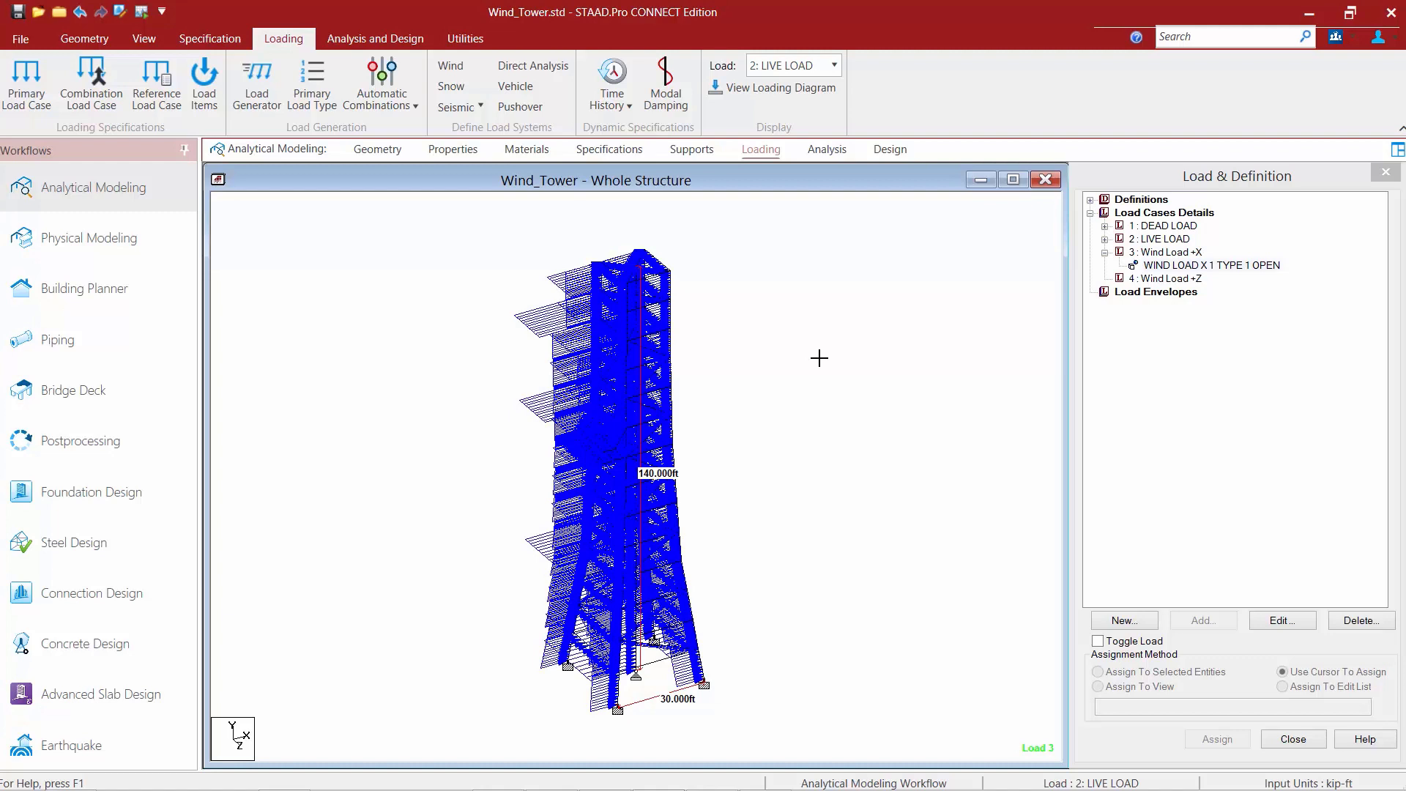
click(1170, 280)
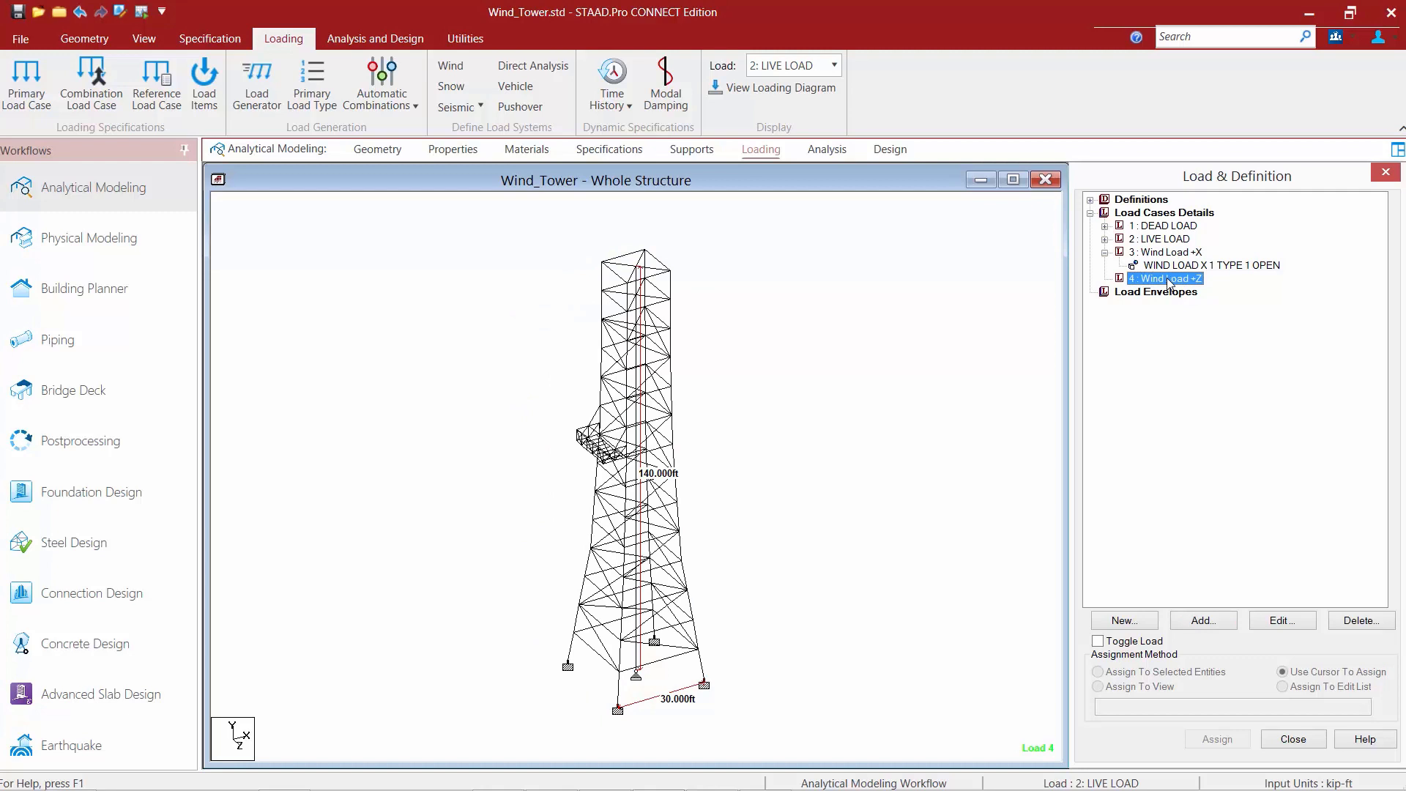
Step: Add a type 1 Regular wind load on the Z windward face with Open Structure, then display it
click(1194, 620)
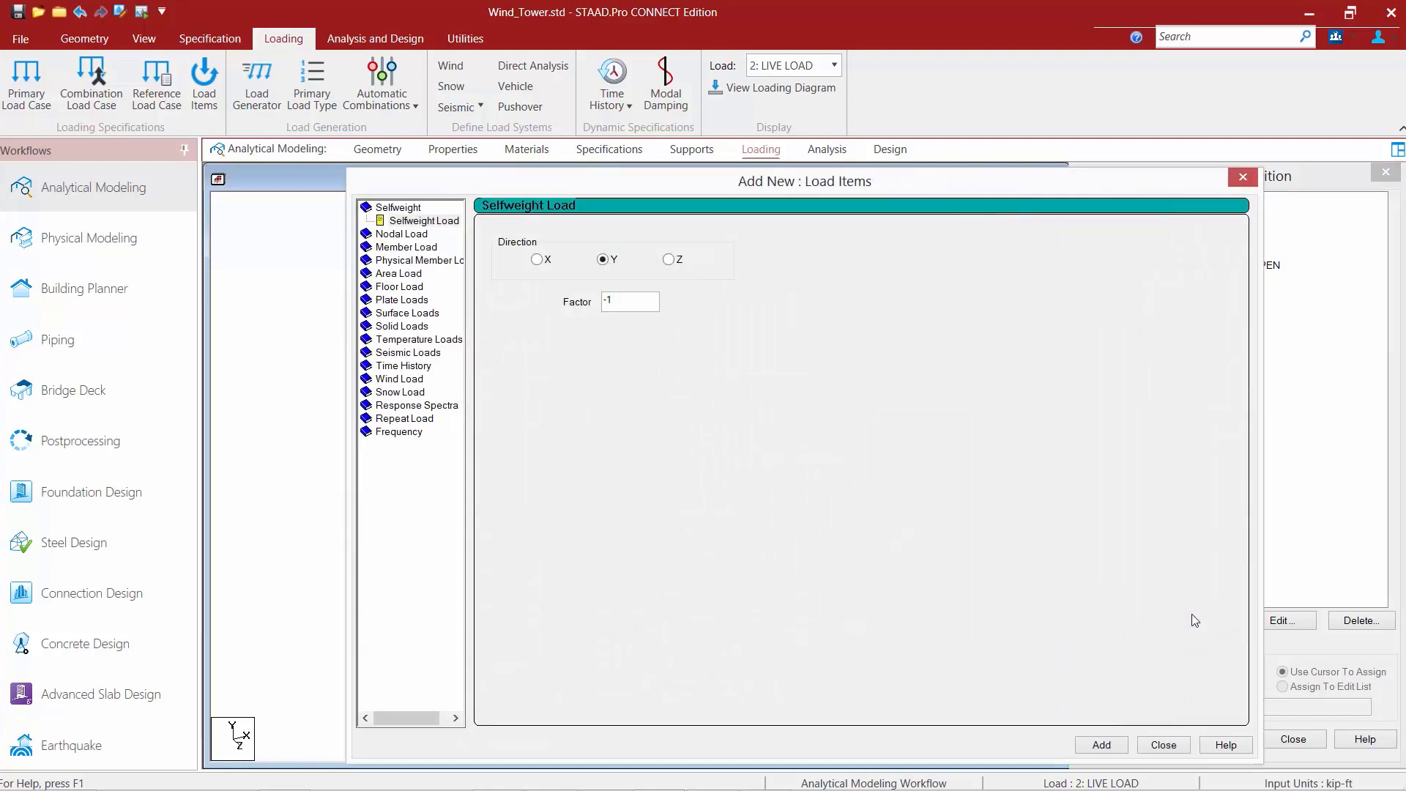
click(399, 379)
click(583, 248)
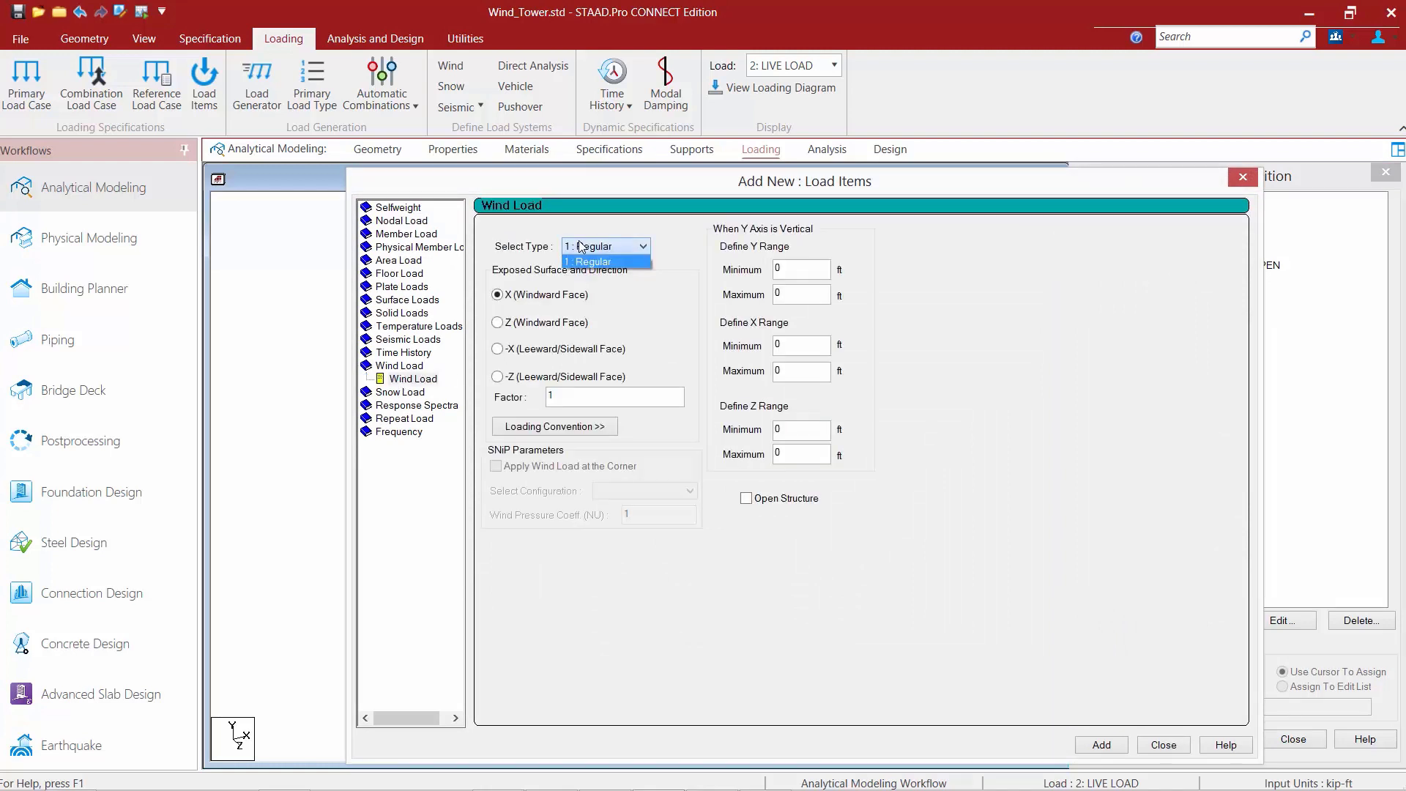
click(583, 249)
click(498, 323)
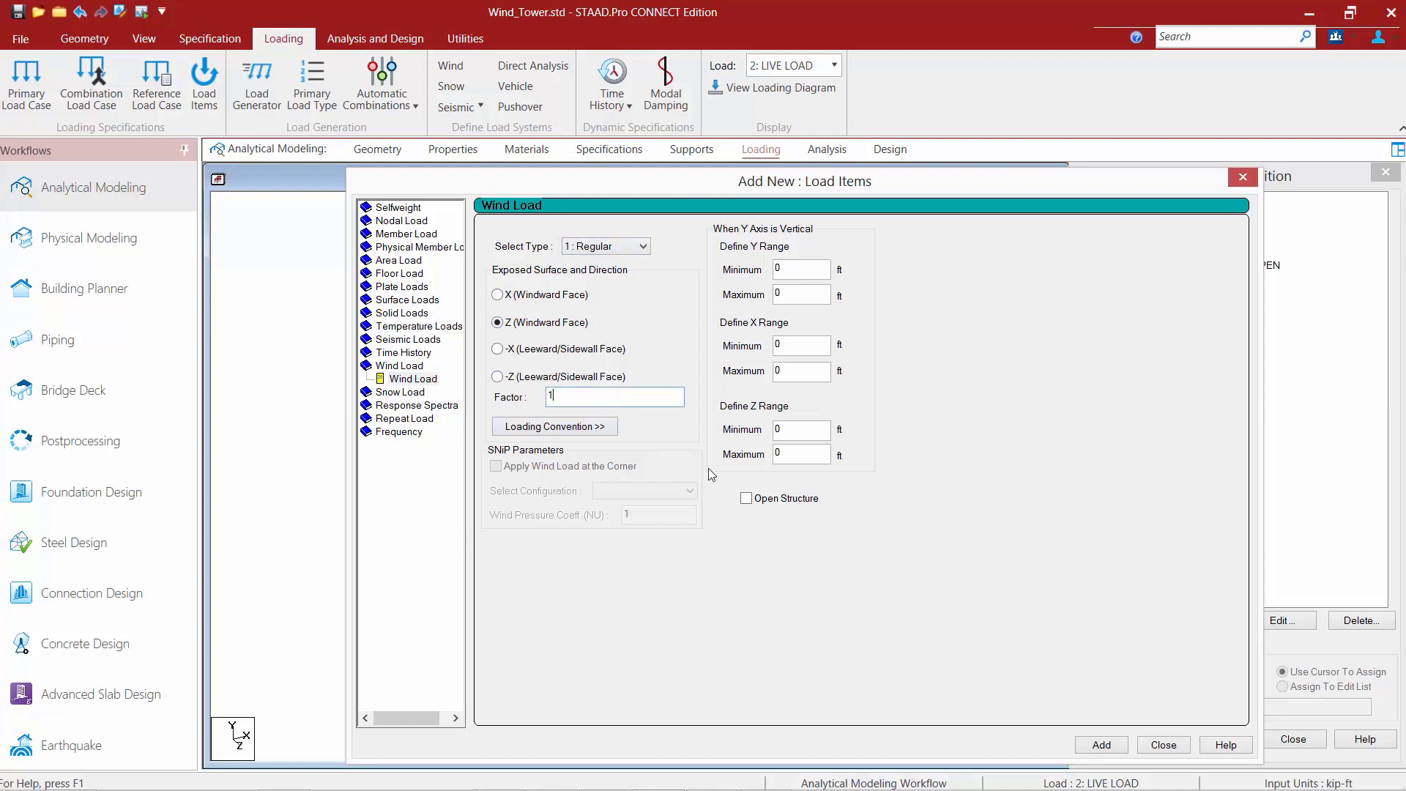
click(747, 500)
click(1111, 748)
click(1165, 747)
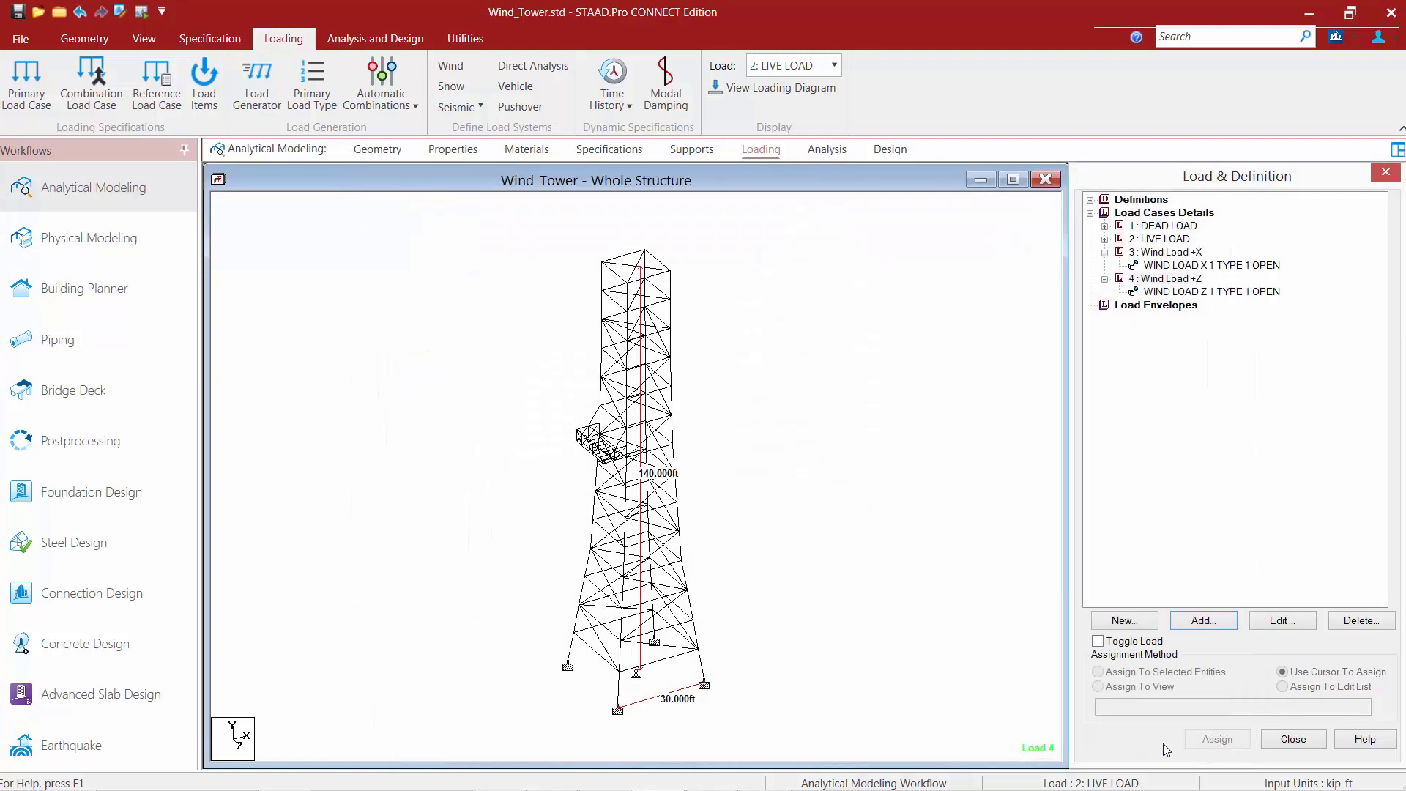
click(1154, 292)
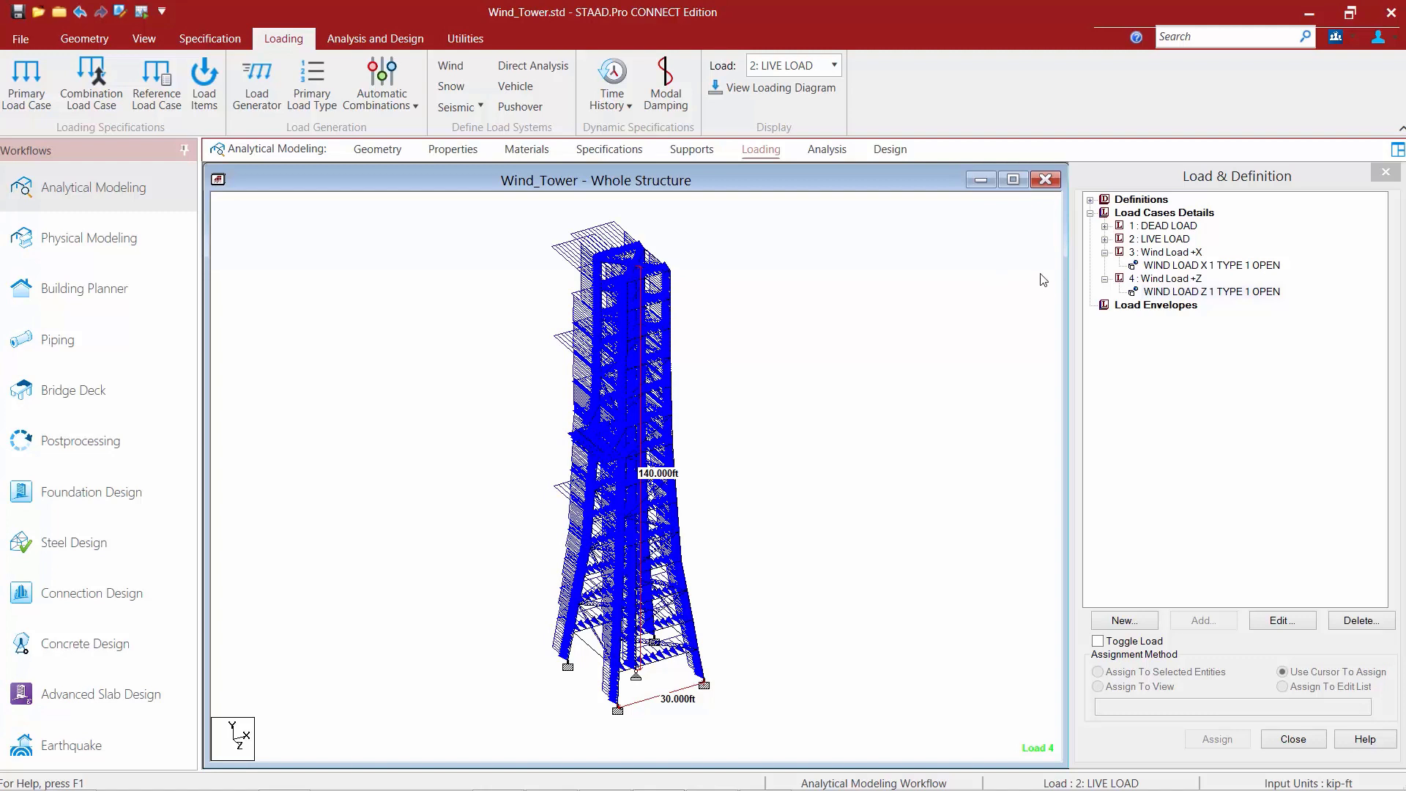
Step: Select load case 3, Wind Load +X, in the Load & Definition tree
click(1147, 254)
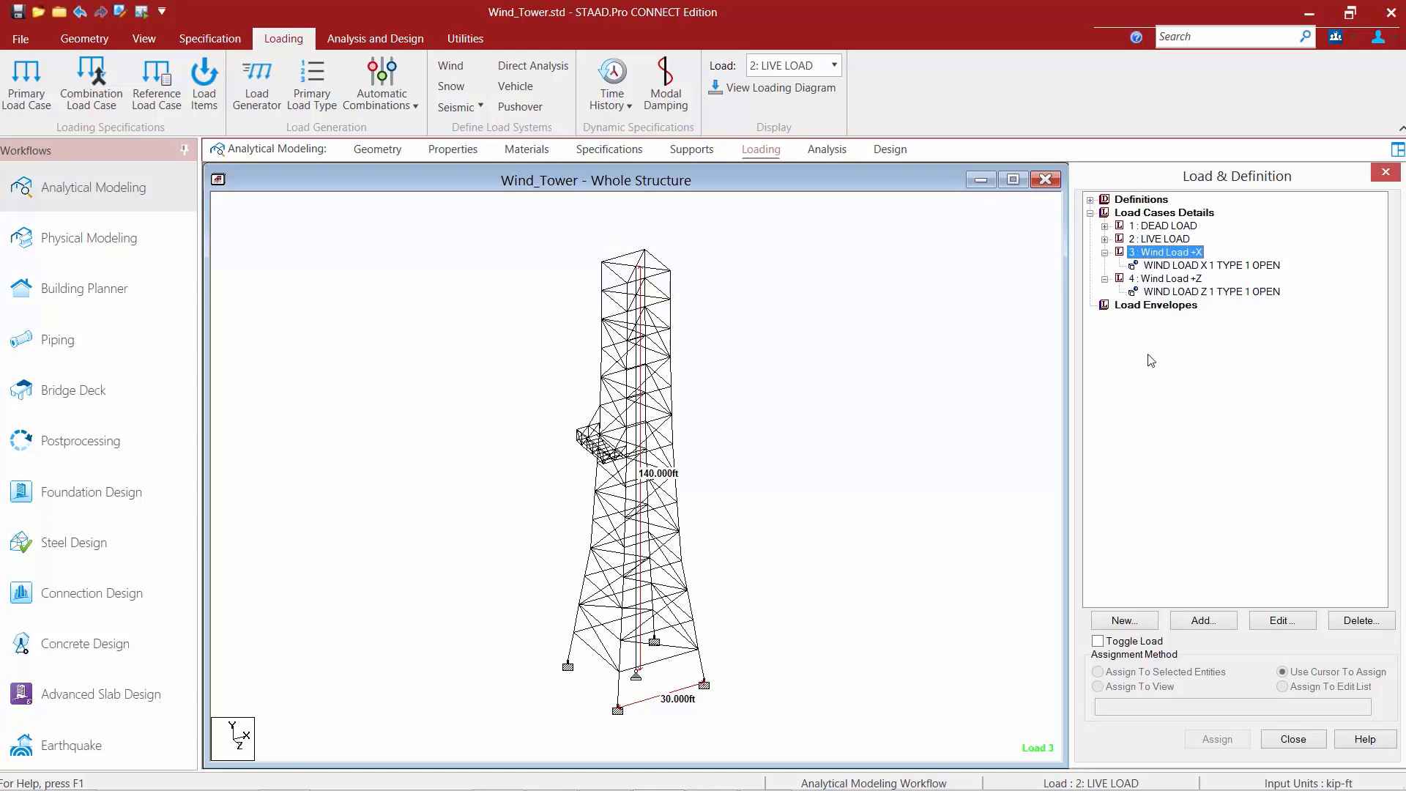
Step: Add a nodal load item with Fx = 10 kip to Wind Load +X
click(1188, 624)
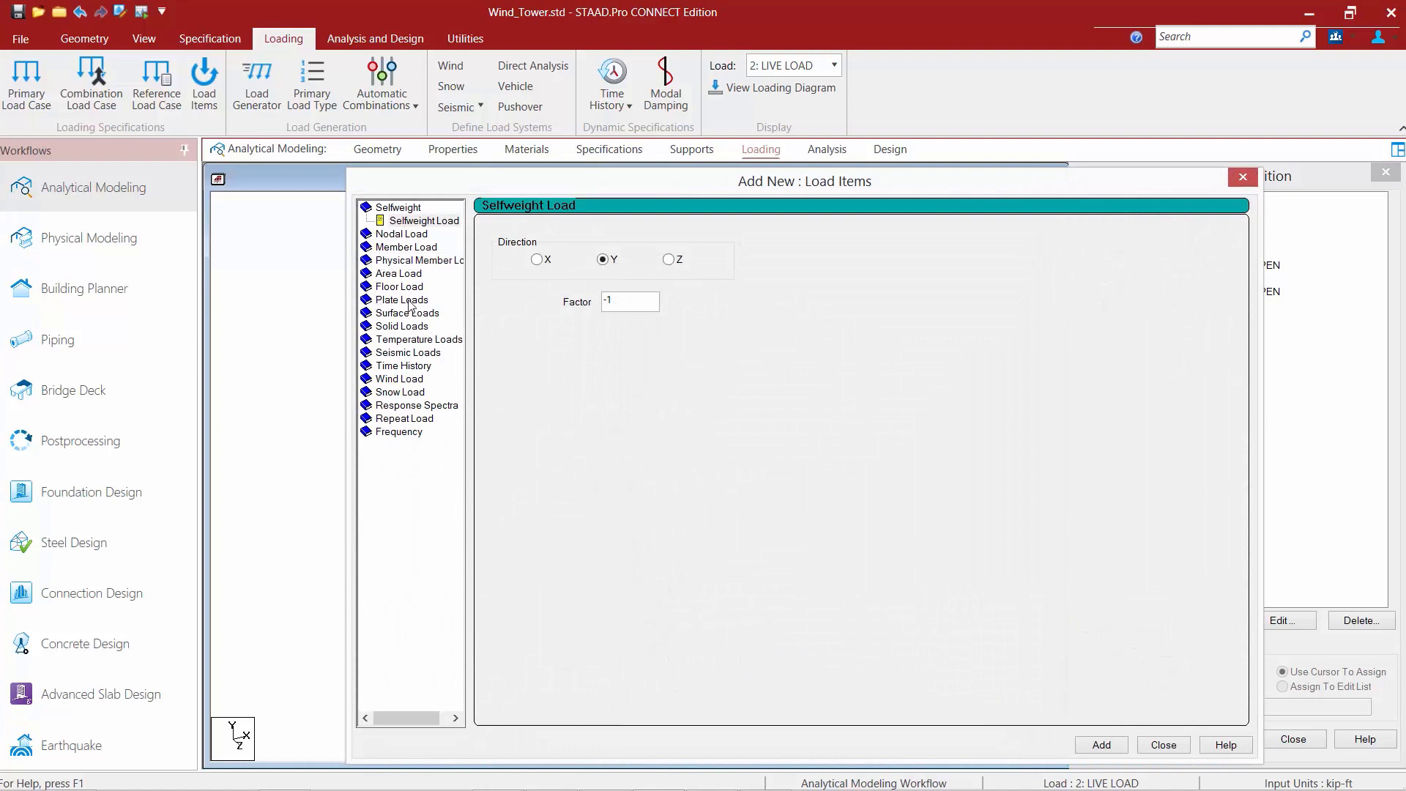
click(385, 234)
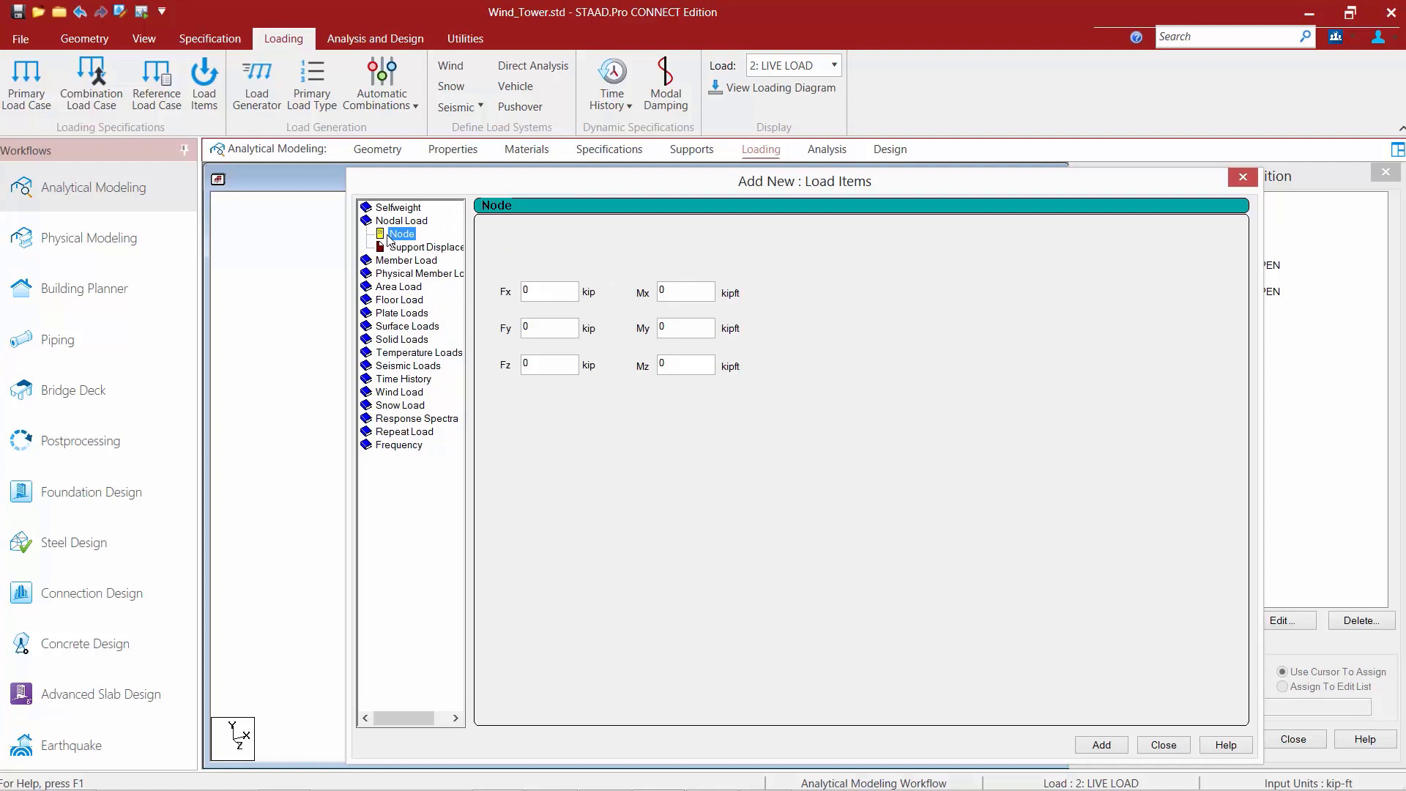
drag(573, 292, 502, 293)
text(10)
click(1120, 745)
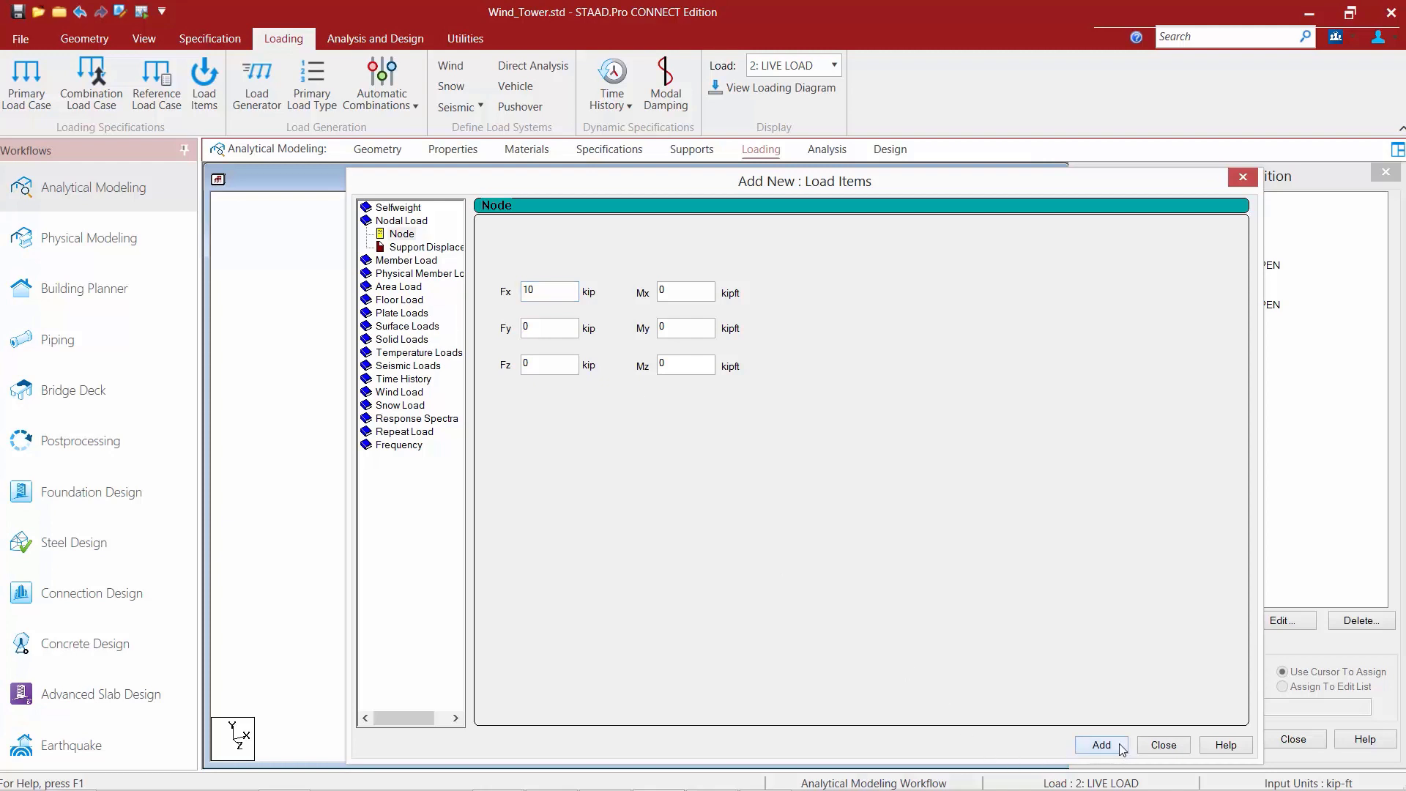
click(1162, 745)
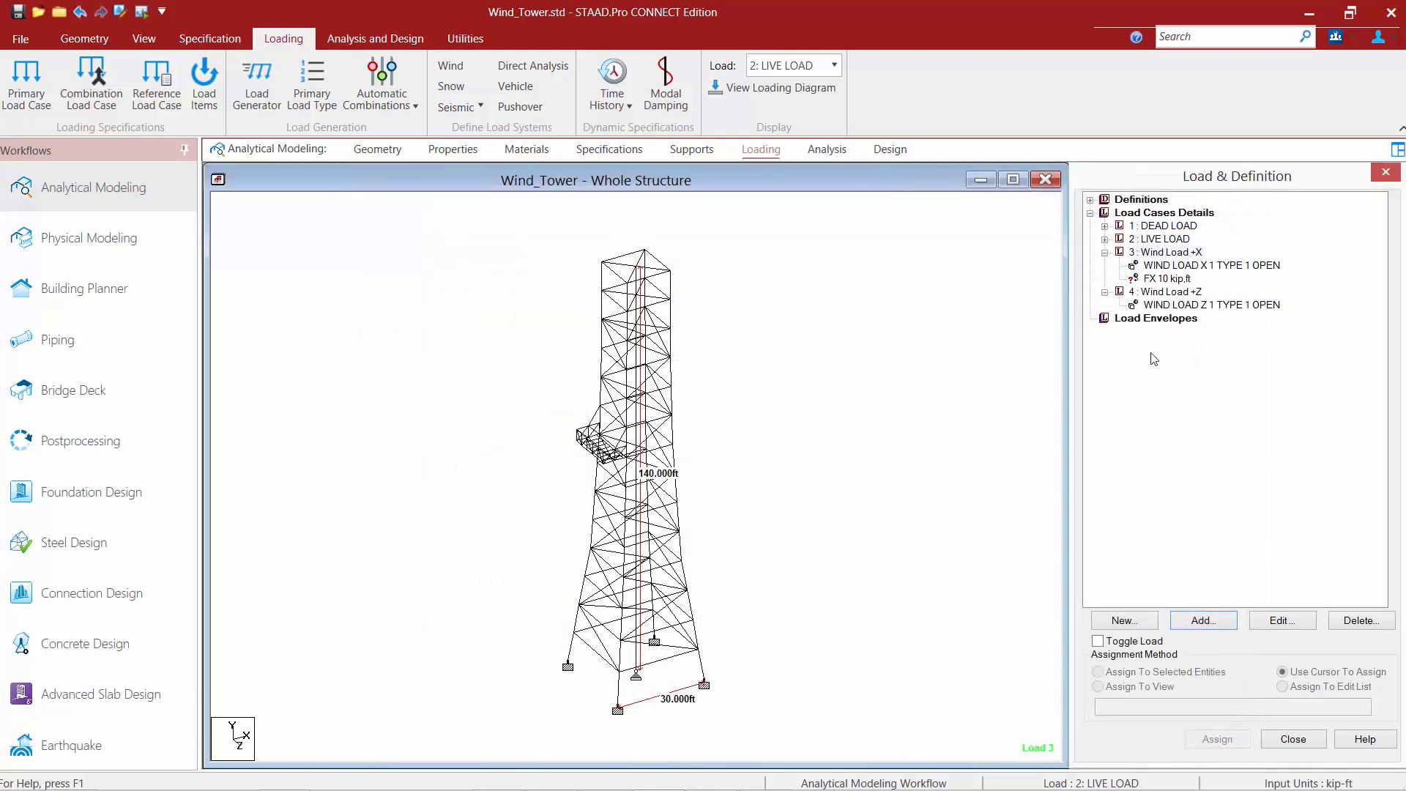
Step: Add a nodal load item with Fz = 10 kip to Wind Load +Z
click(1165, 292)
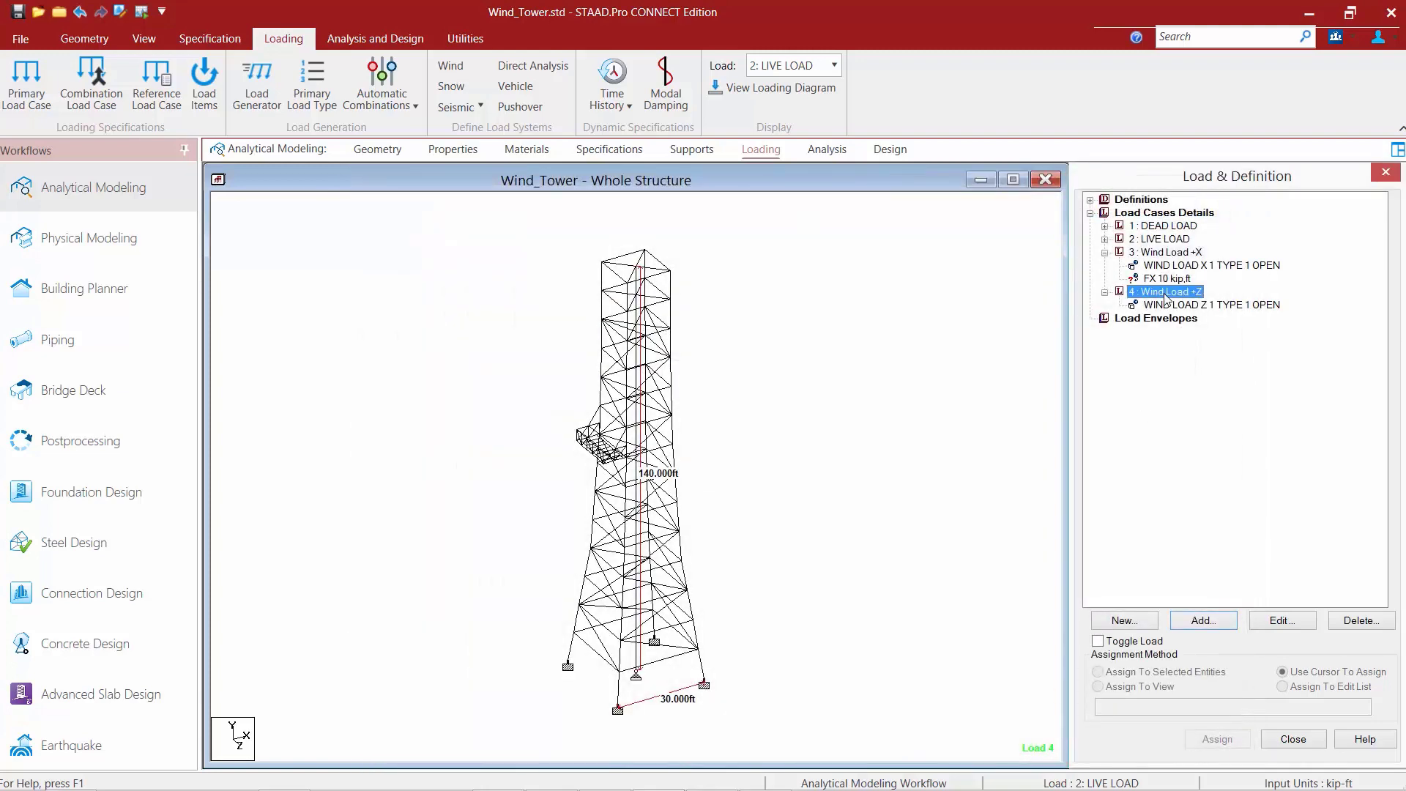
click(1195, 624)
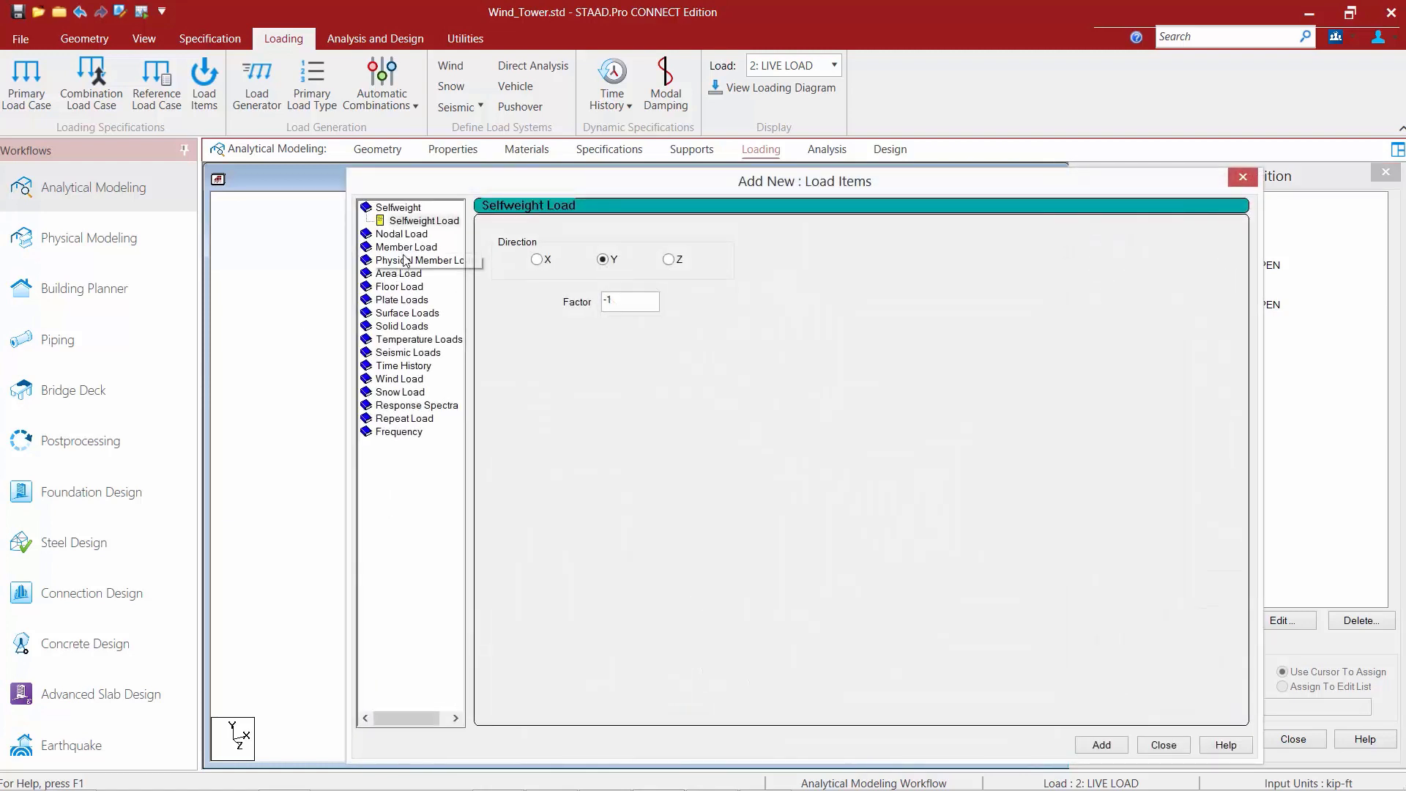
click(402, 234)
click(543, 365)
text(10)
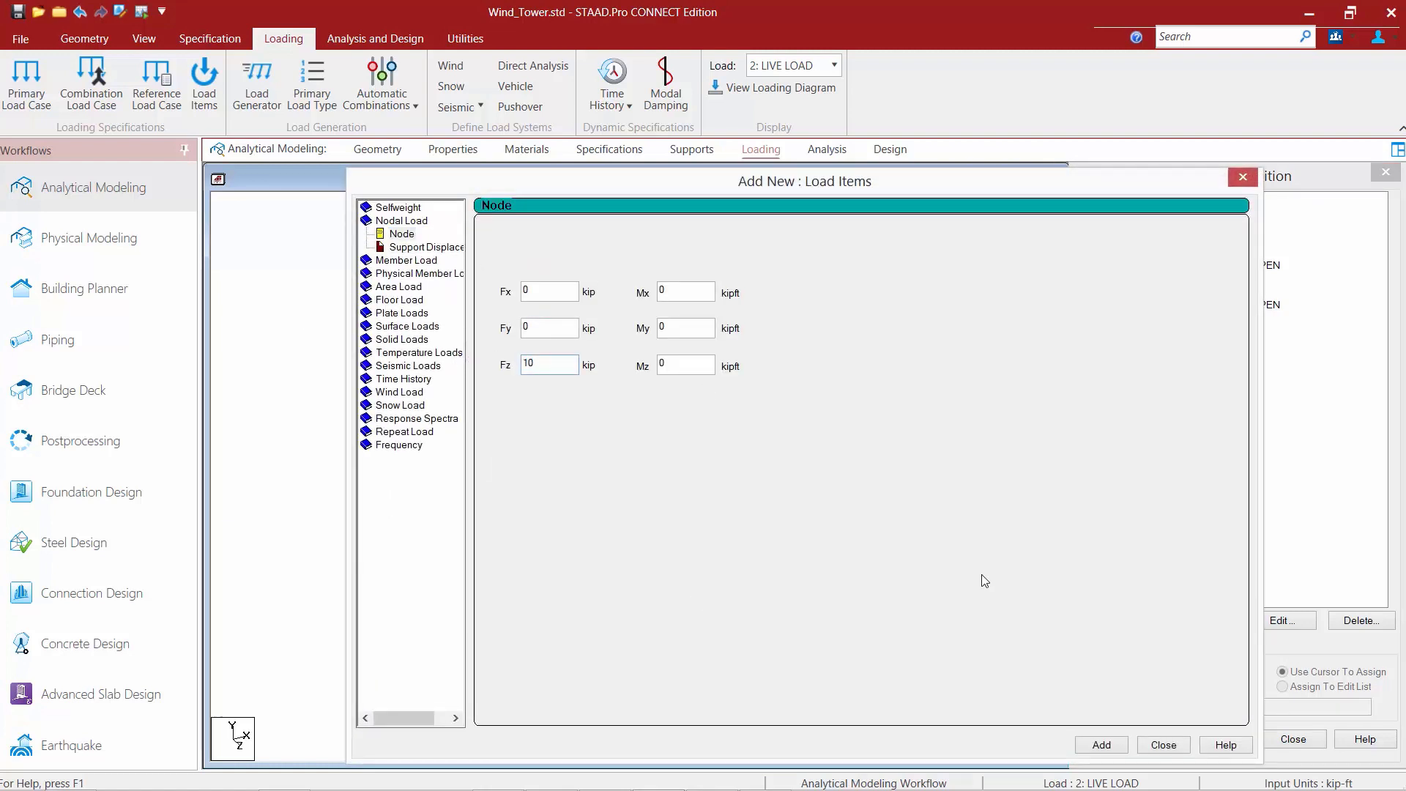
click(1100, 745)
click(1152, 746)
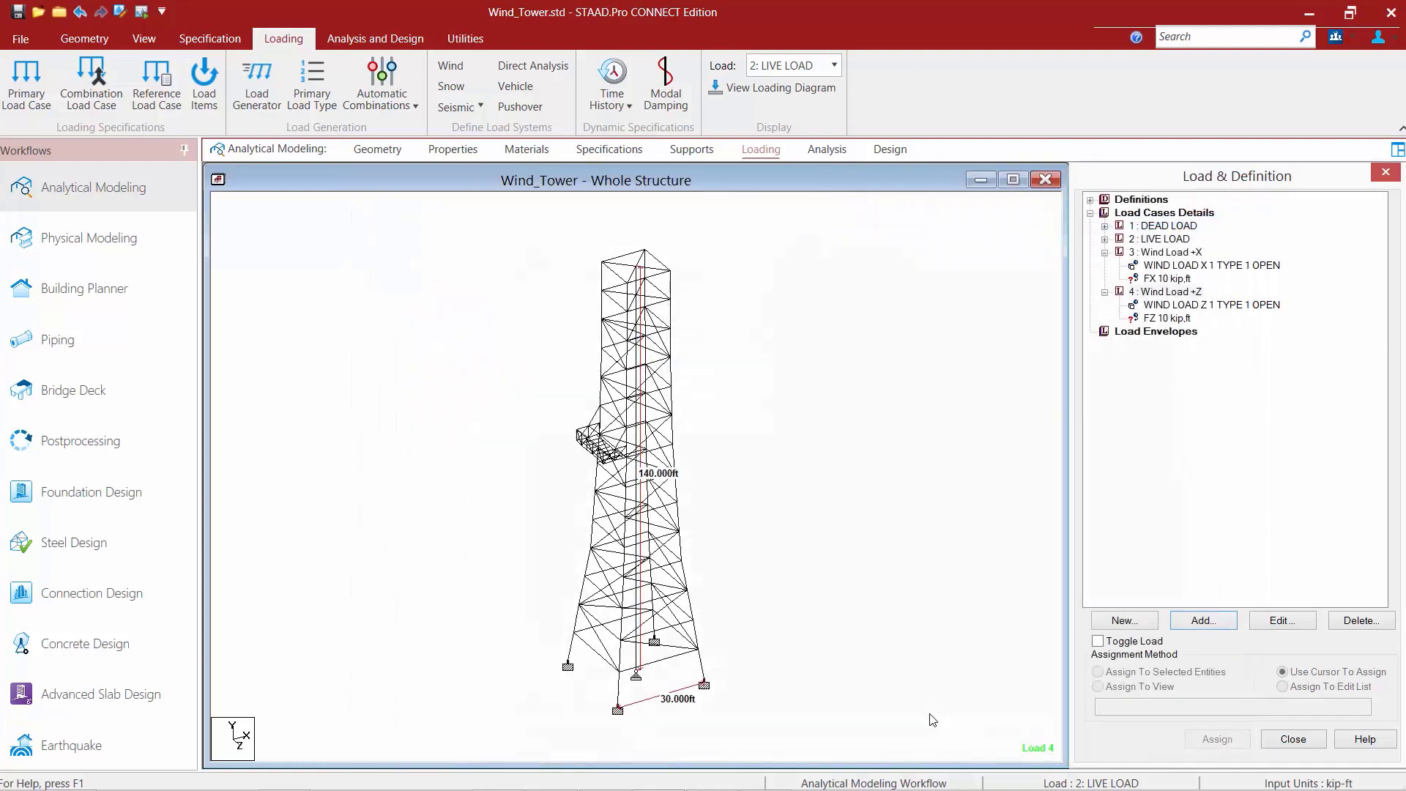
Step: Assign the FX 10 kip nodal load to top node 158 using the node cursor
click(1152, 280)
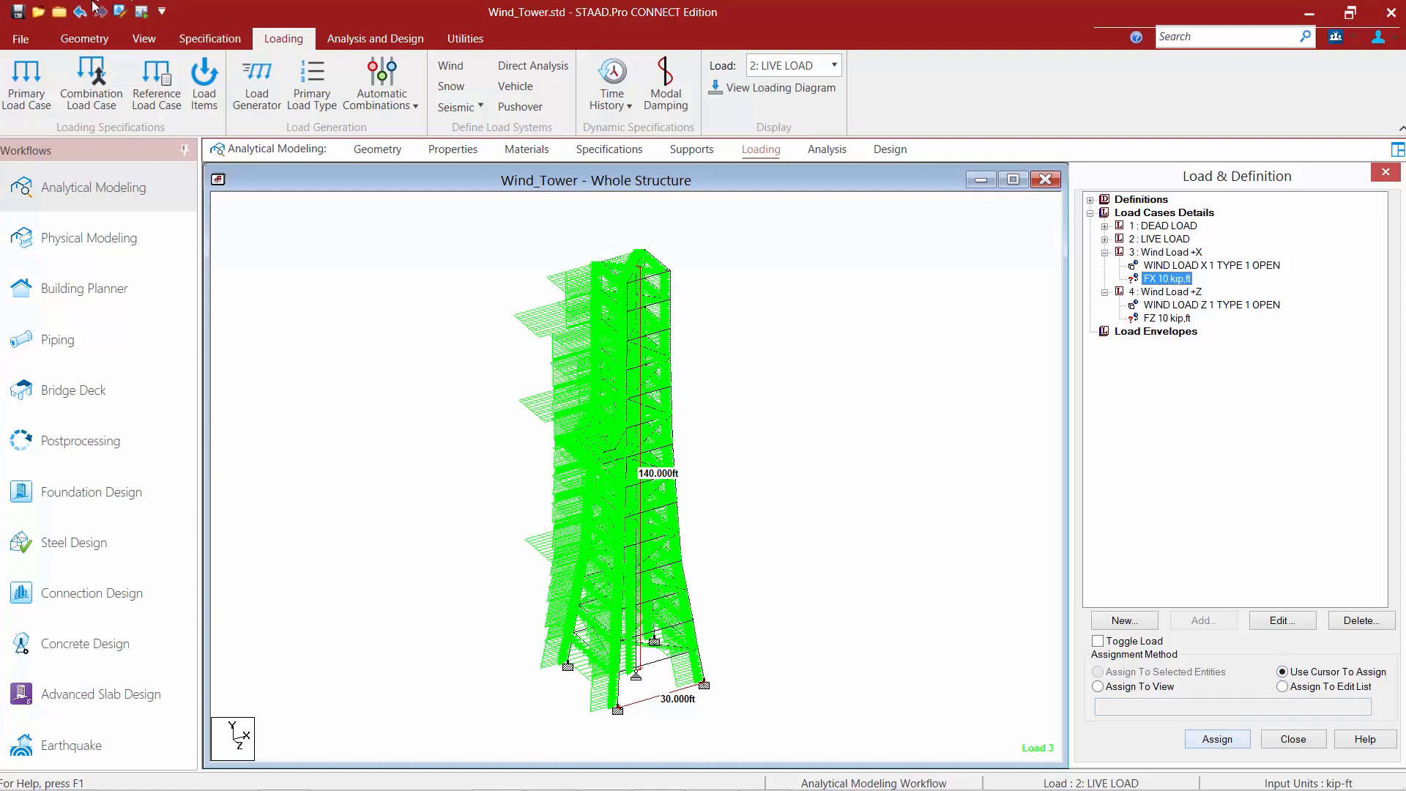
click(68, 41)
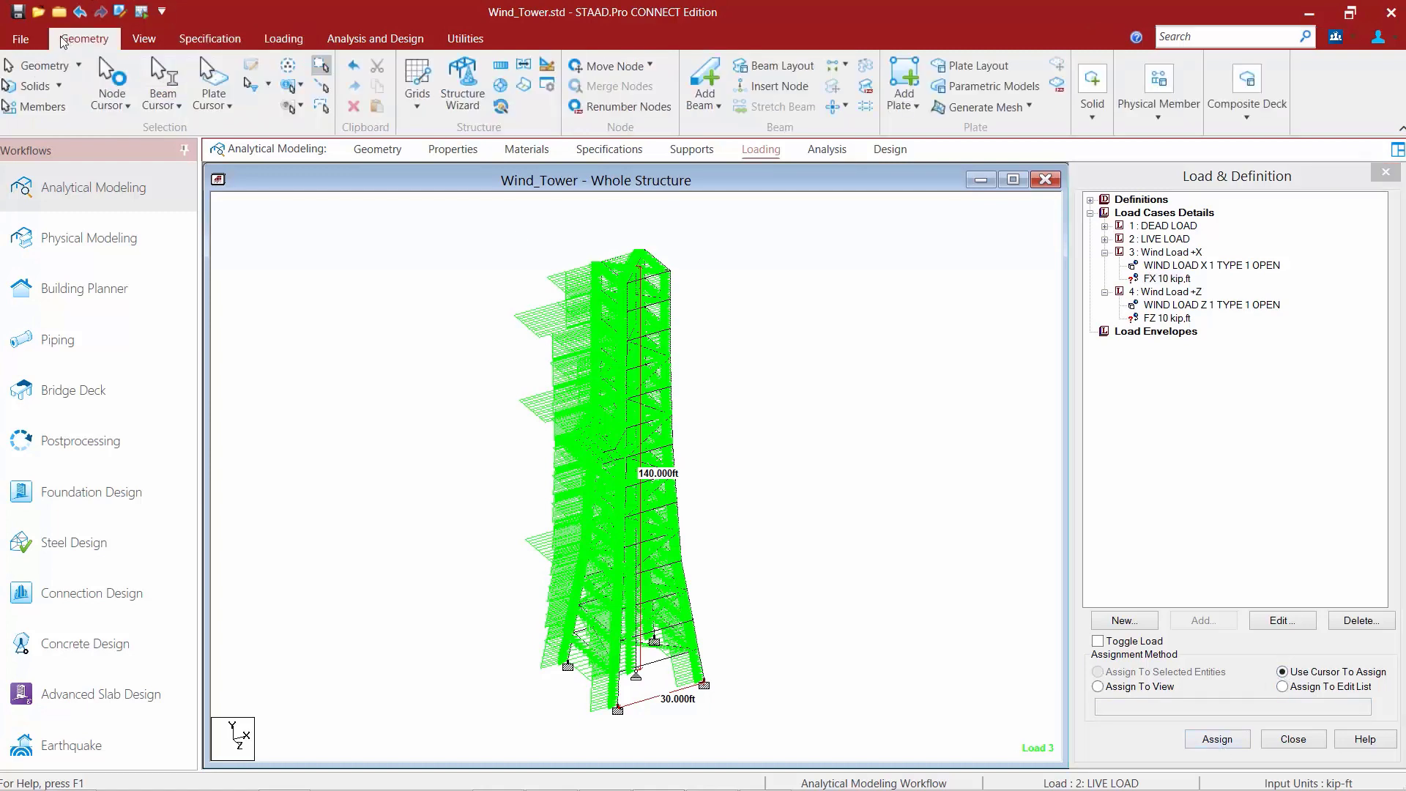
click(126, 82)
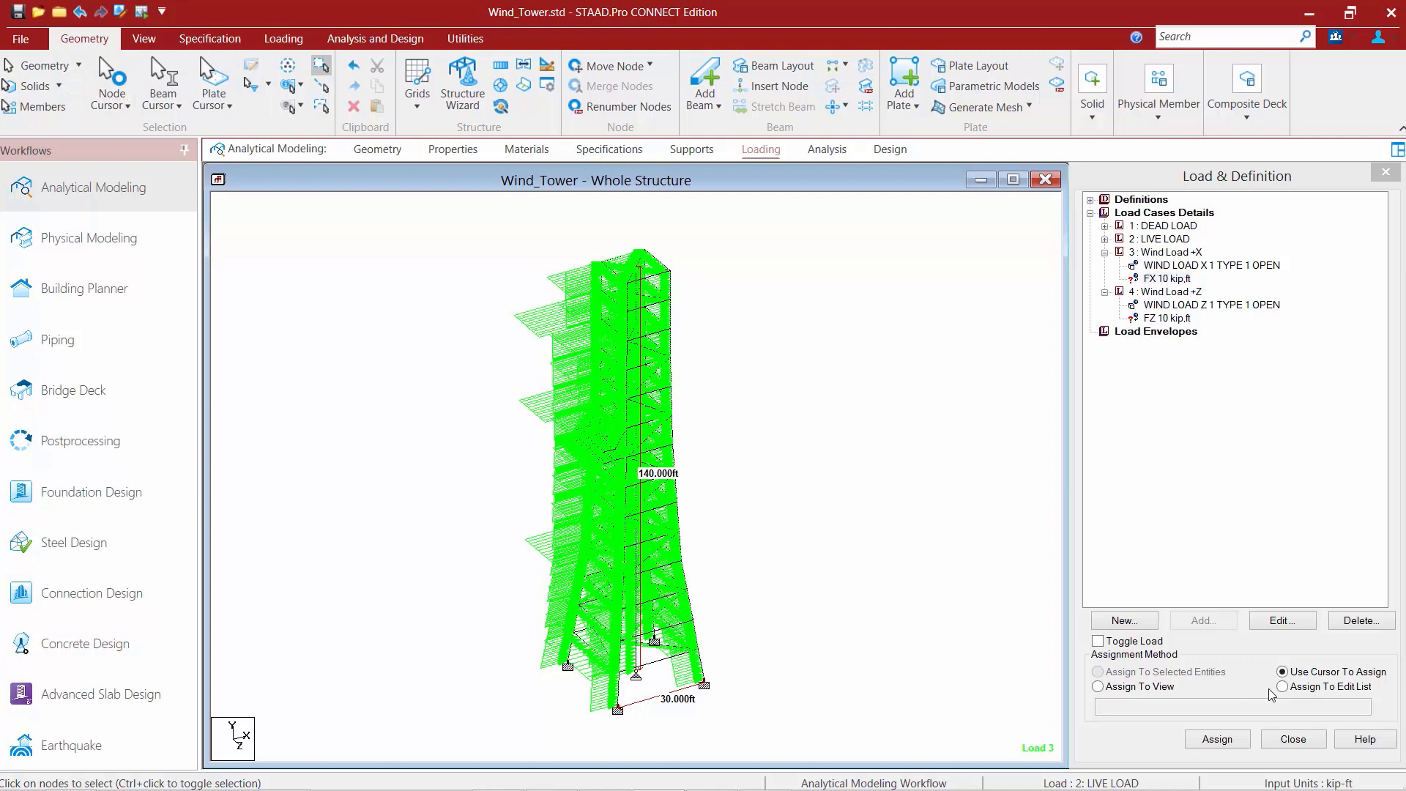
click(1219, 740)
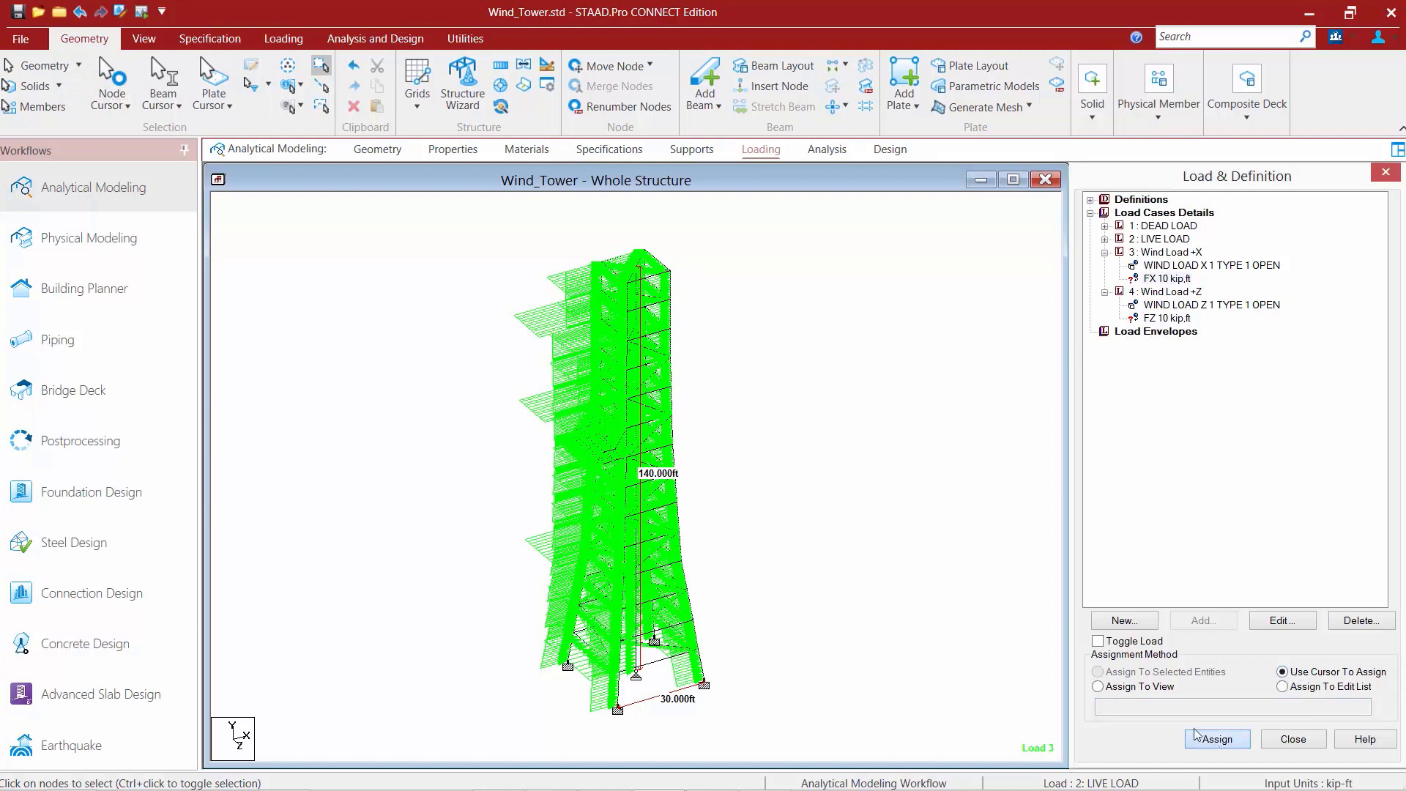
click(635, 272)
click(635, 272)
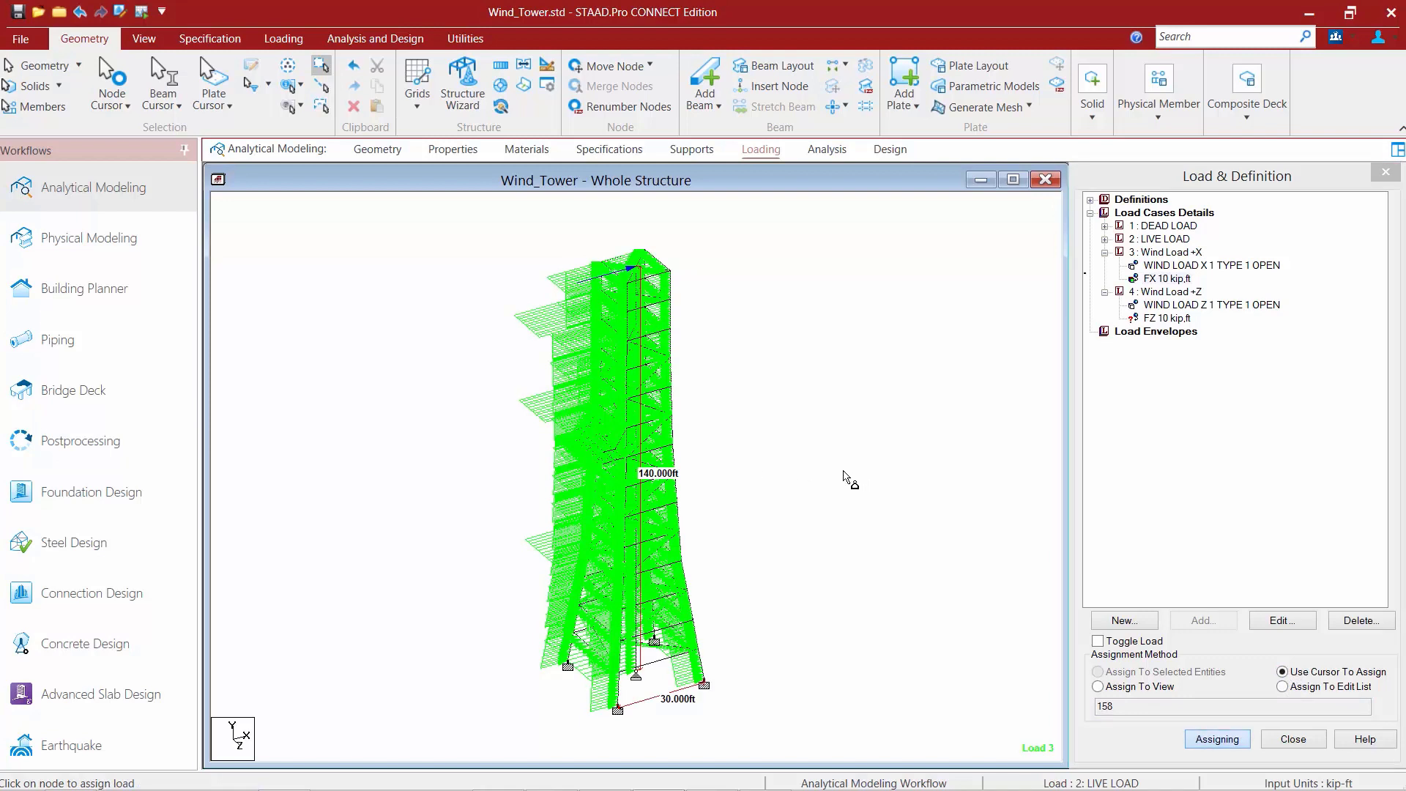
click(1228, 741)
click(1226, 740)
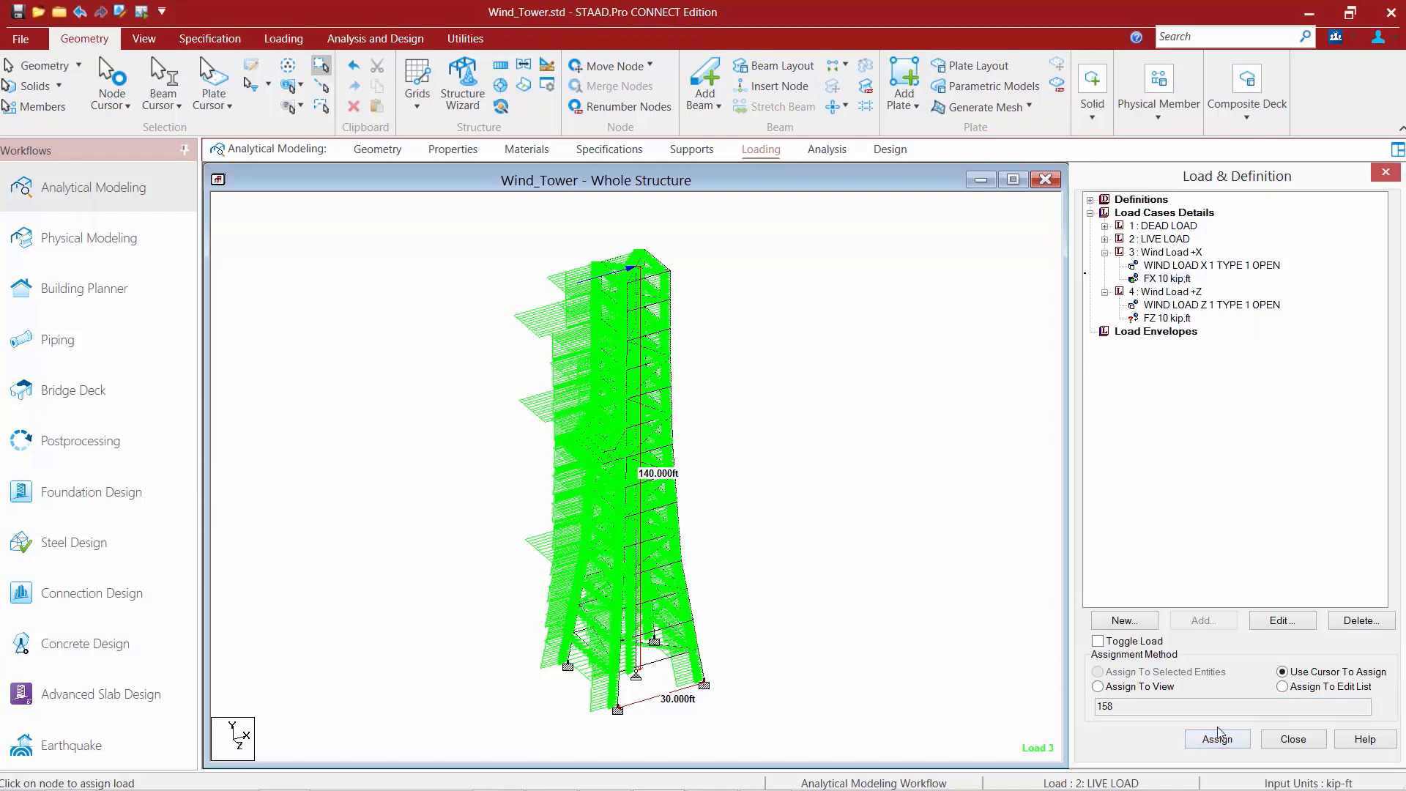
Step: Assign the FZ 10 kip nodal load to top node 158
click(1161, 318)
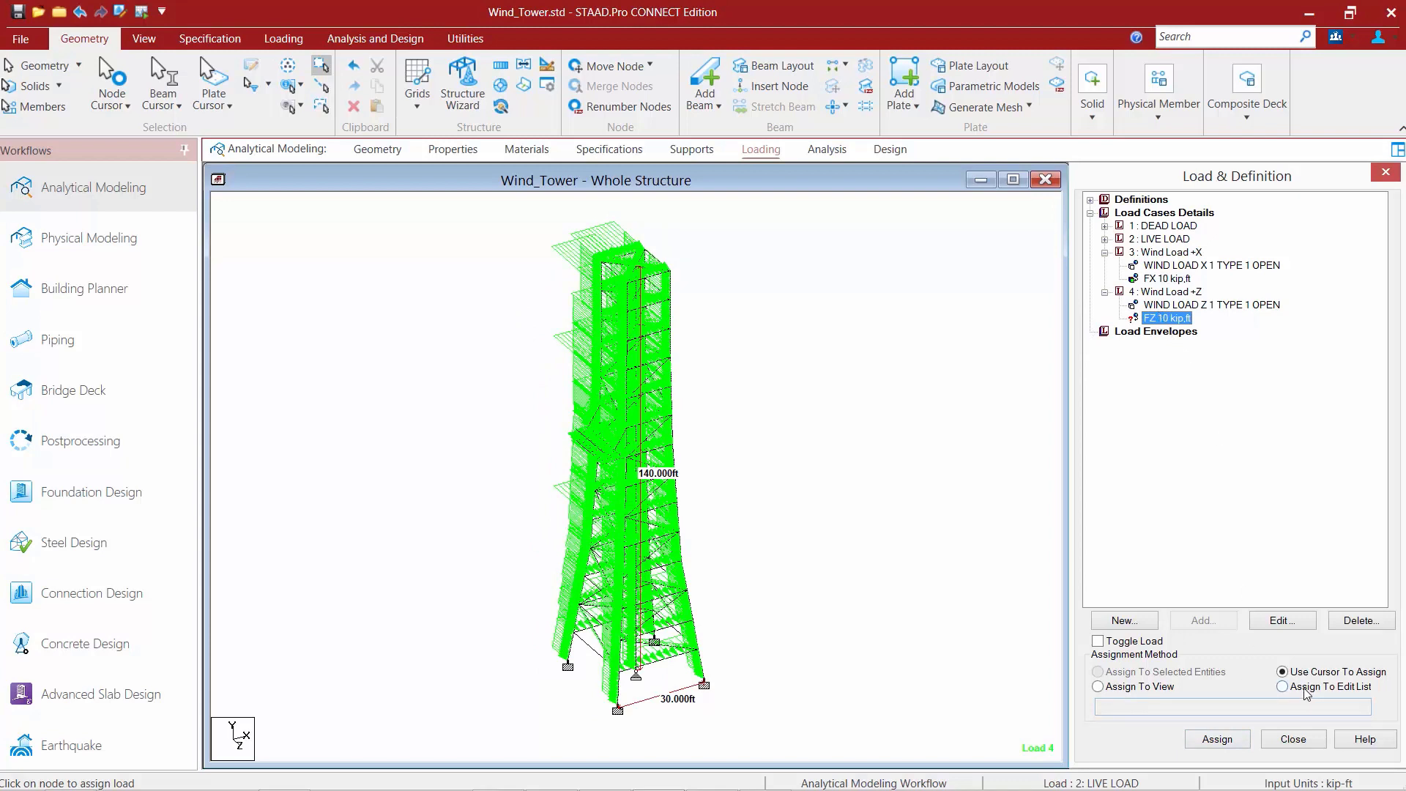
click(1232, 741)
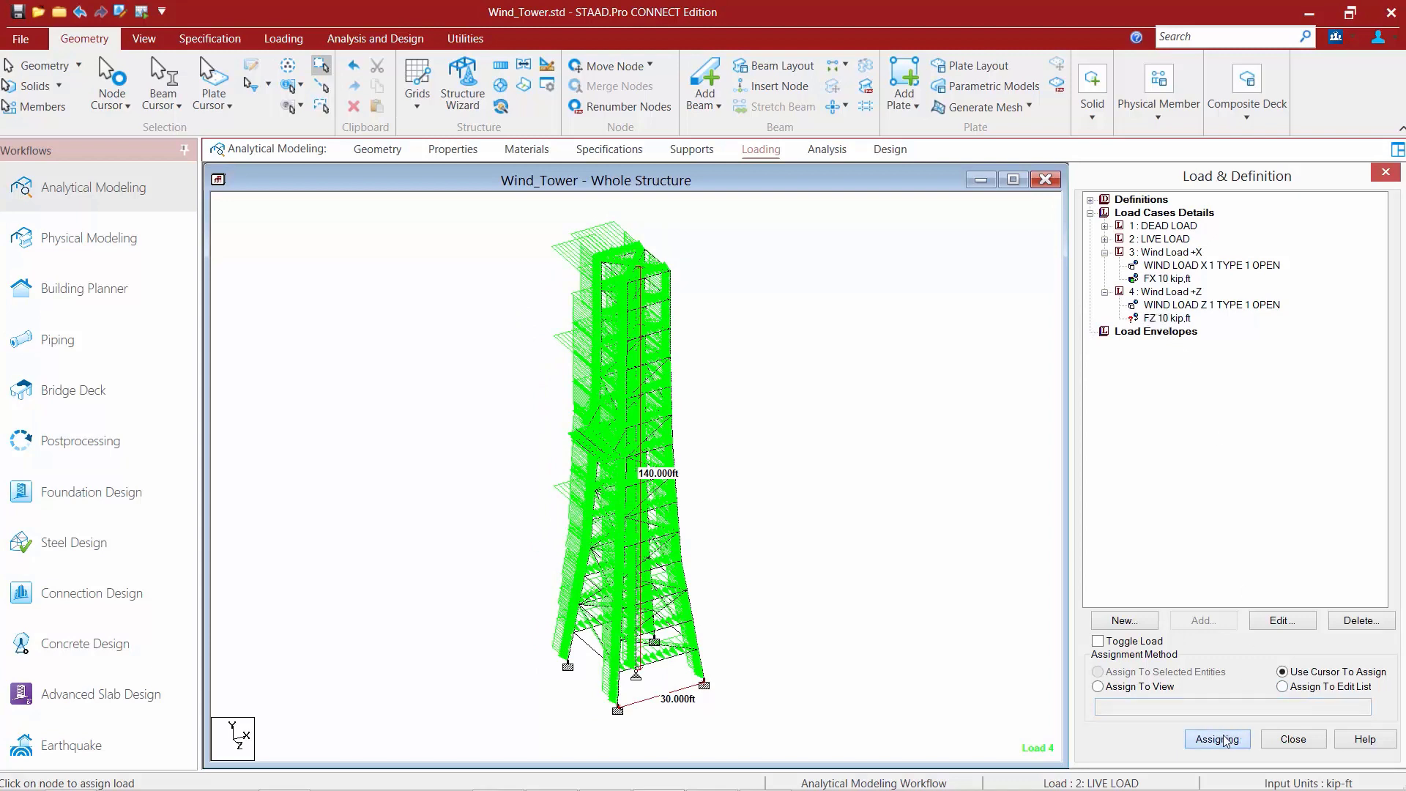
click(635, 268)
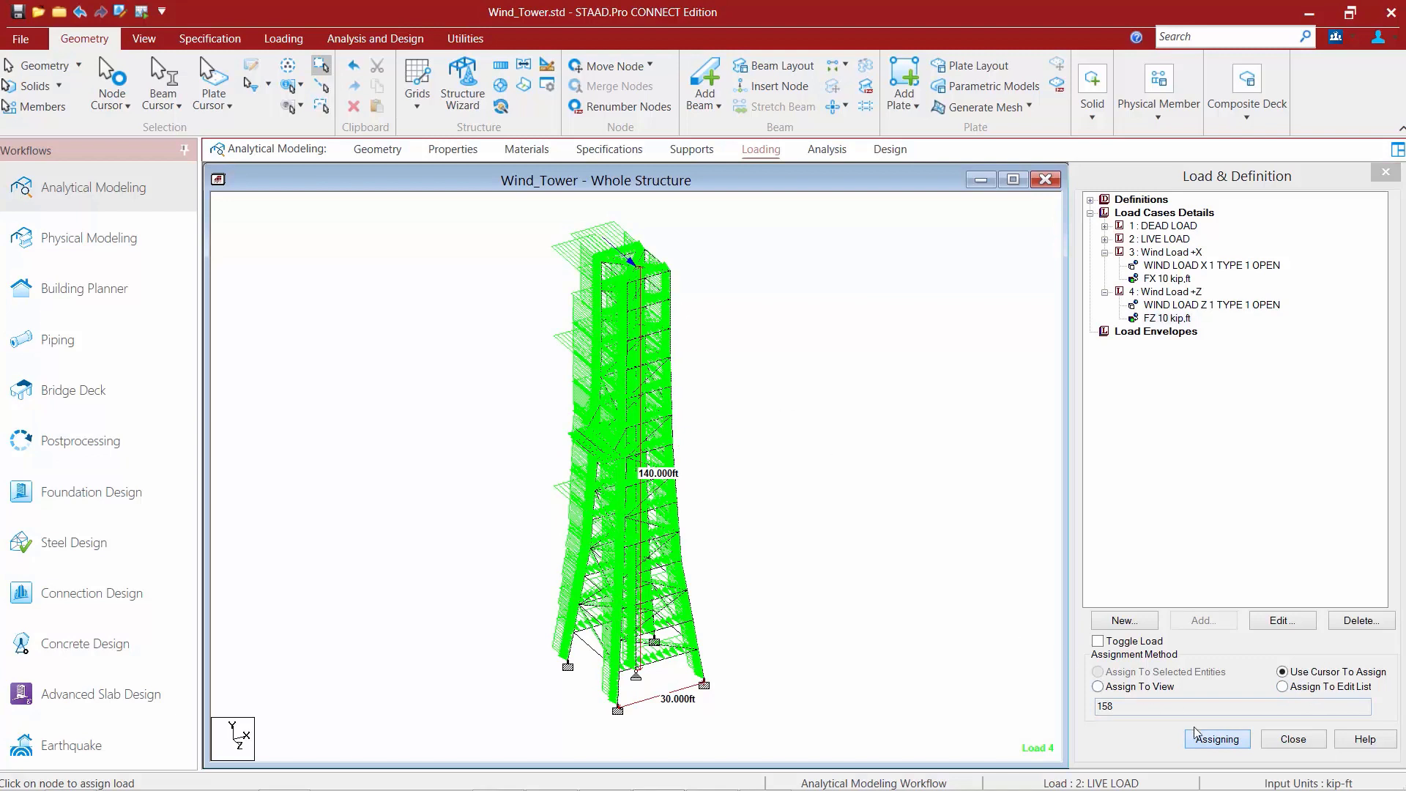
click(1212, 743)
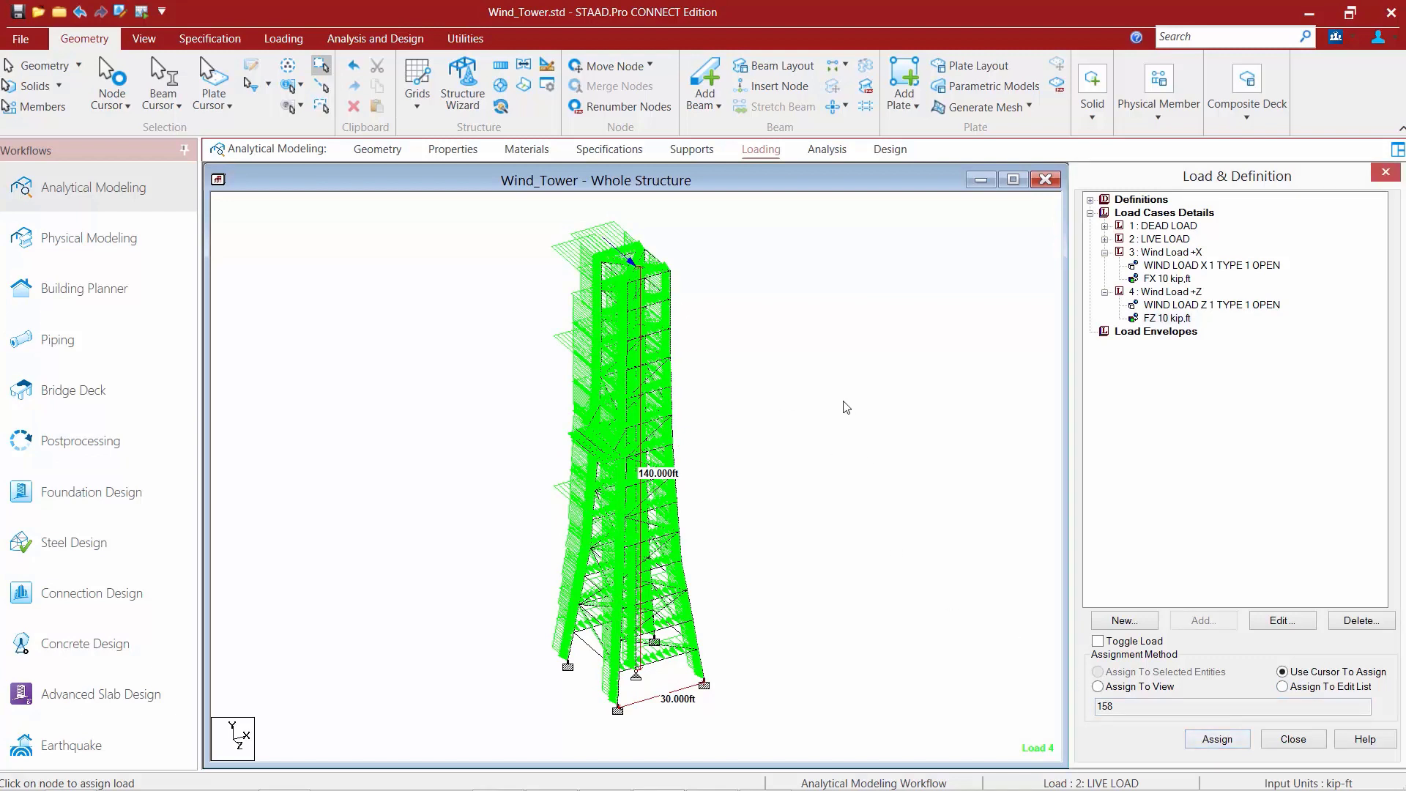
click(798, 451)
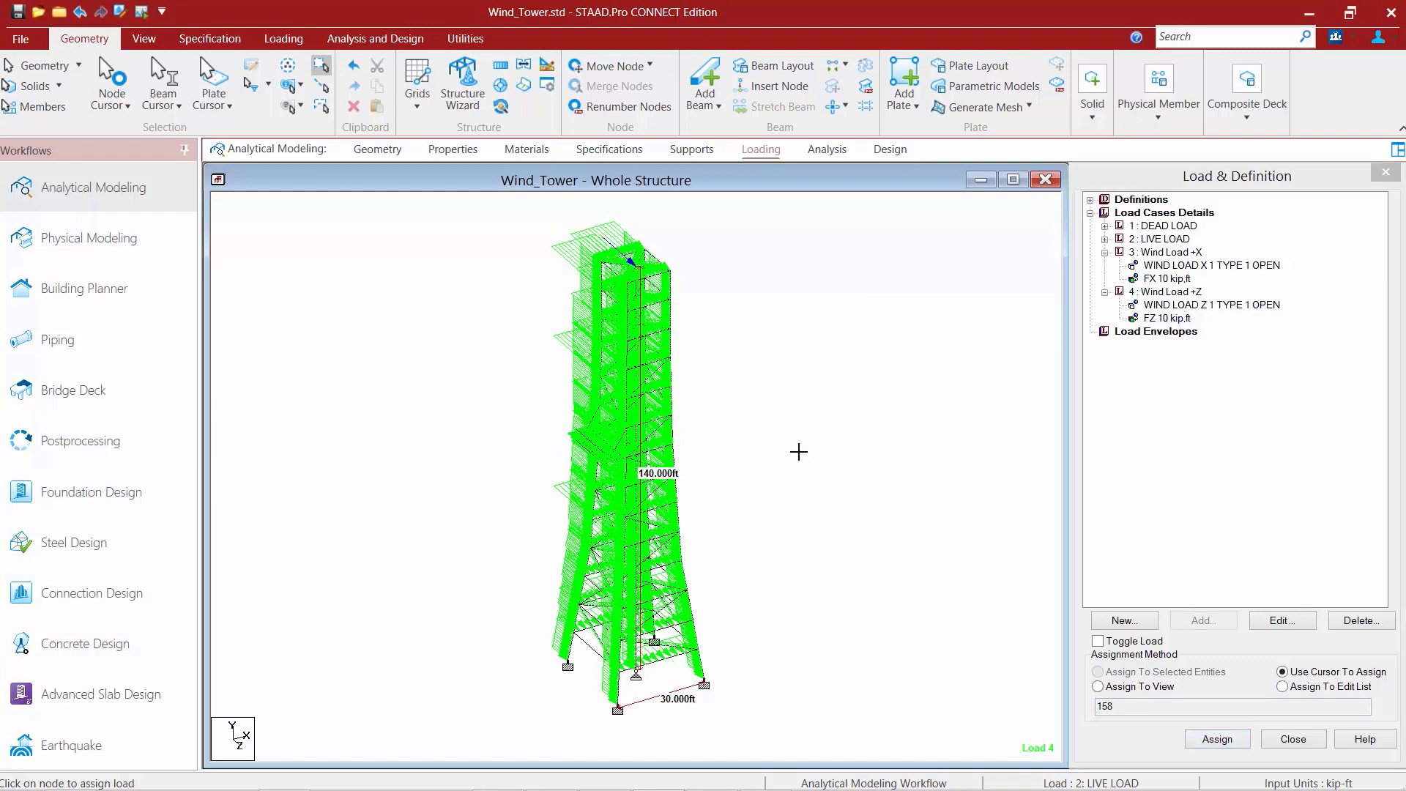